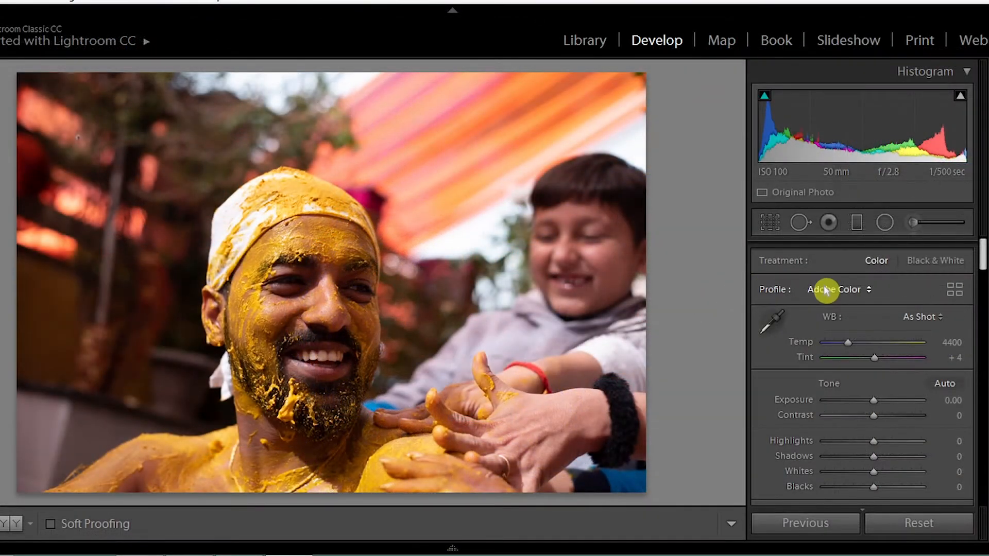
Step: Apply the Adobe Standard profile, then enable chromatic aberration removal and lens profile corrections
left_click(826, 290)
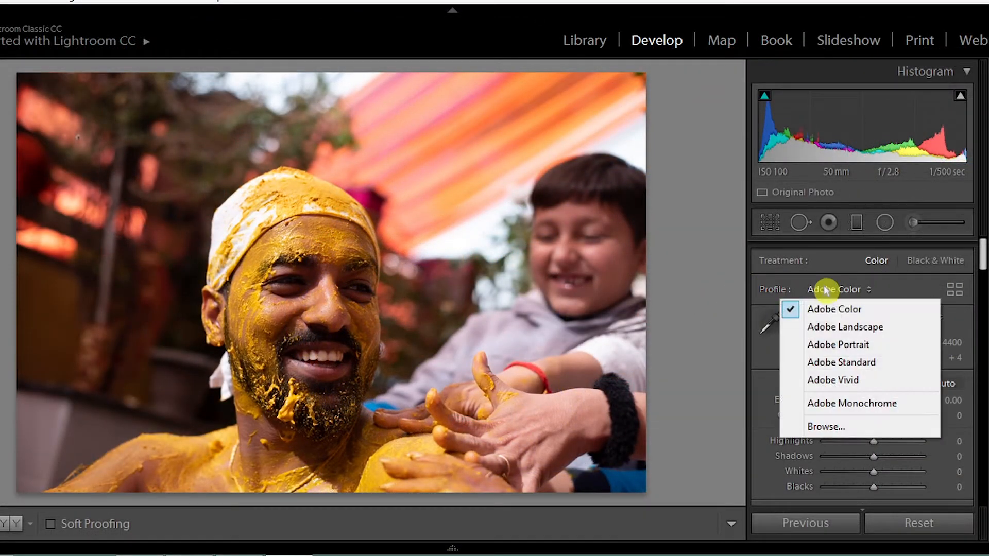
left_click(845, 362)
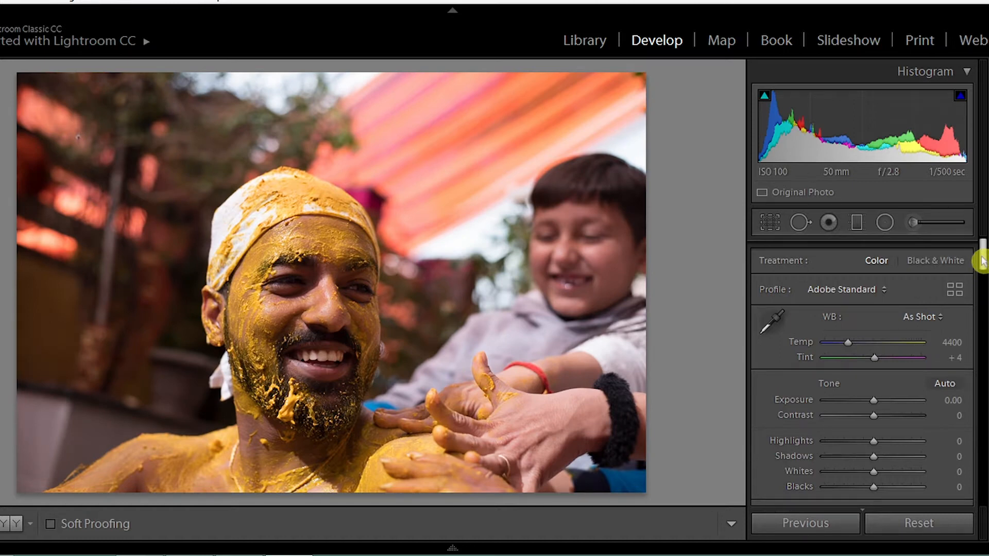
left_click_drag(981, 261, 983, 390)
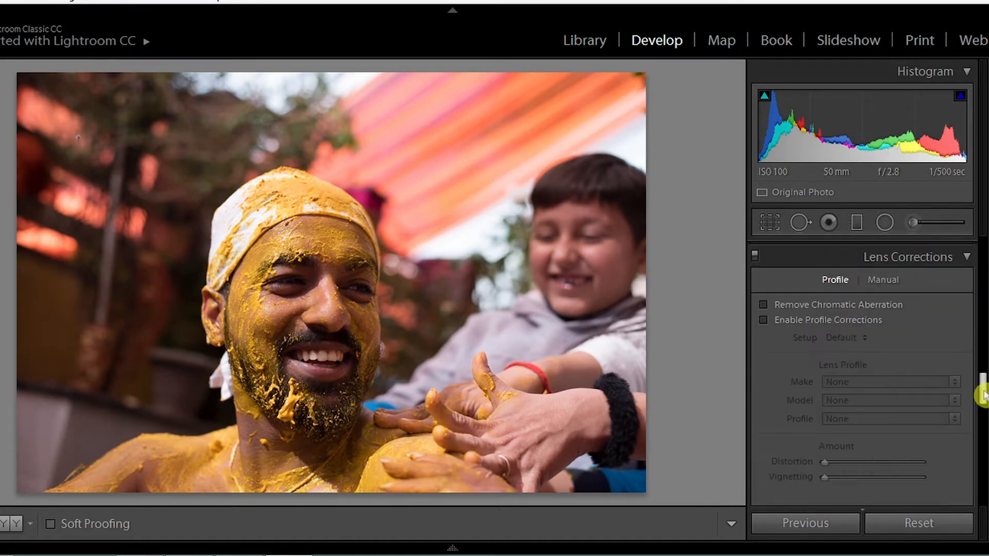
left_click(865, 306)
left_click(864, 320)
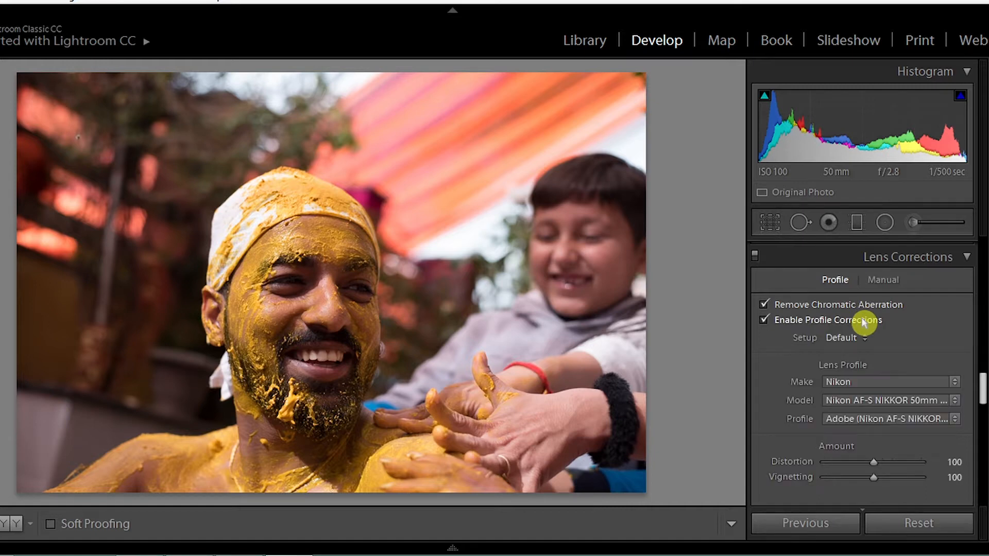
Step: Set the white balance to Daylight, Highlights to −47 and Shadows to +45
left_click_drag(980, 386, 983, 253)
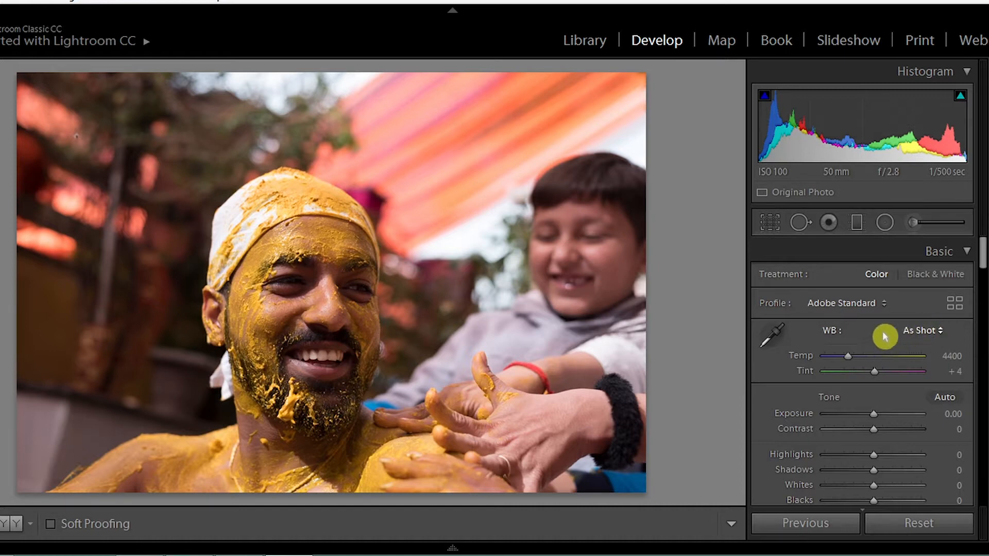
left_click(933, 331)
left_click(887, 386)
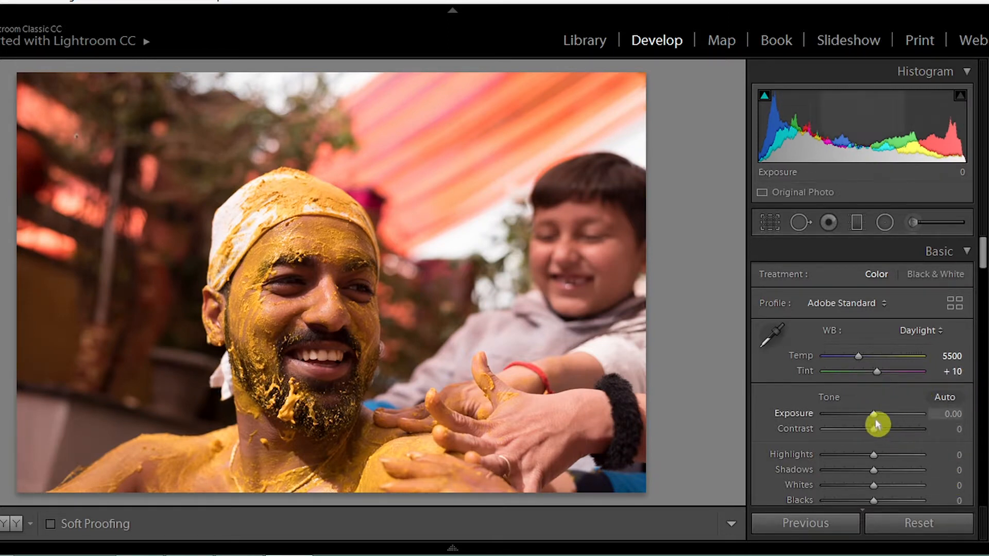
left_click_drag(876, 456, 849, 456)
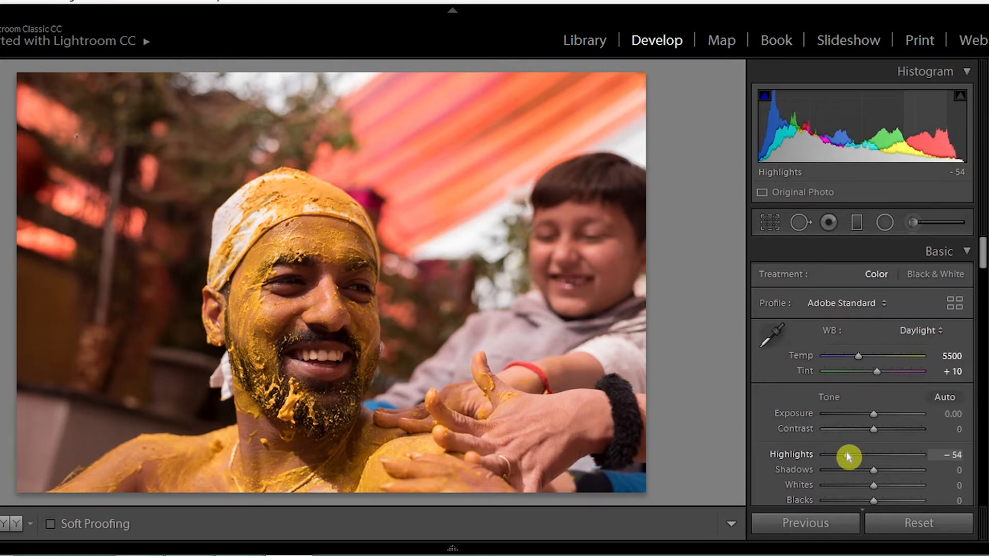
left_click_drag(848, 457, 894, 469)
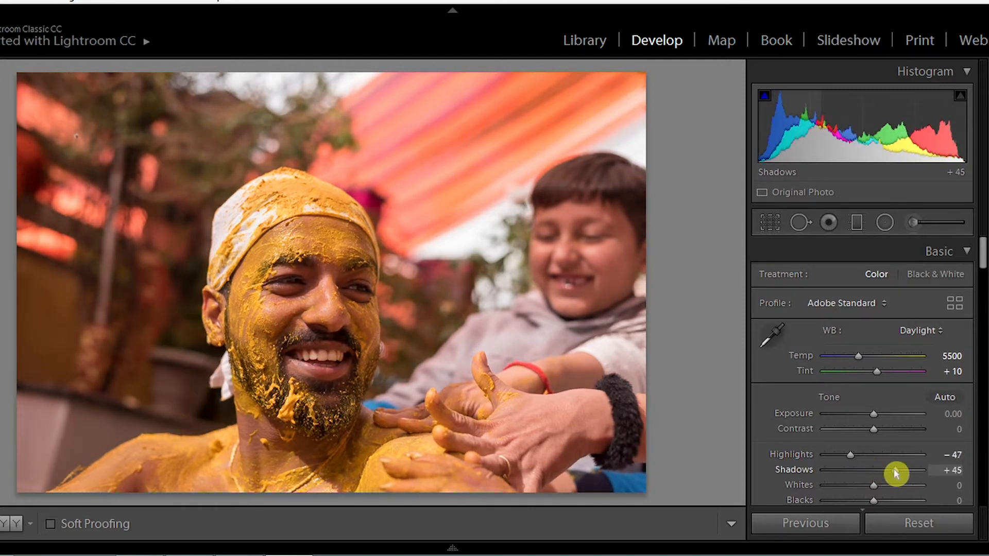
Step: Set the photo's Clarity to +12, Vibrance to +14 and Saturation to −7
left_click_drag(982, 255, 981, 269)
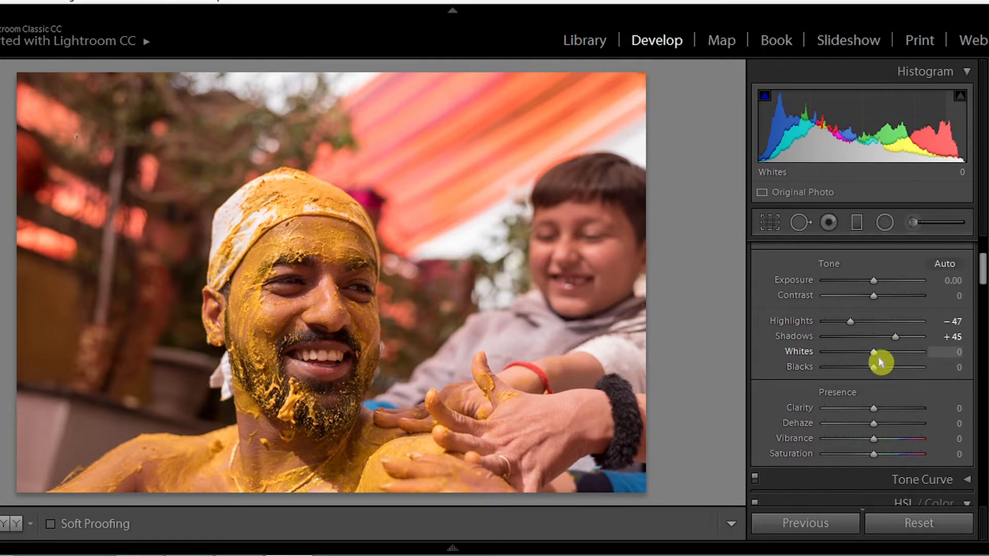
mouse_move(876, 408)
left_mouse_down()
mouse_move(903, 413)
mouse_move(872, 408)
mouse_move(885, 406)
left_mouse_up()
left_click_drag(981, 268, 984, 280)
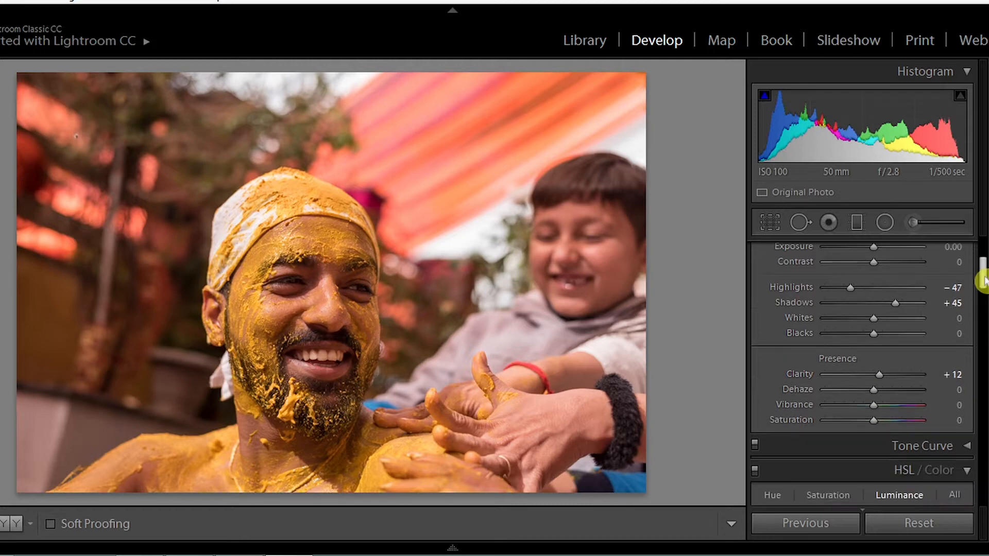
left_click_drag(874, 406, 874, 424)
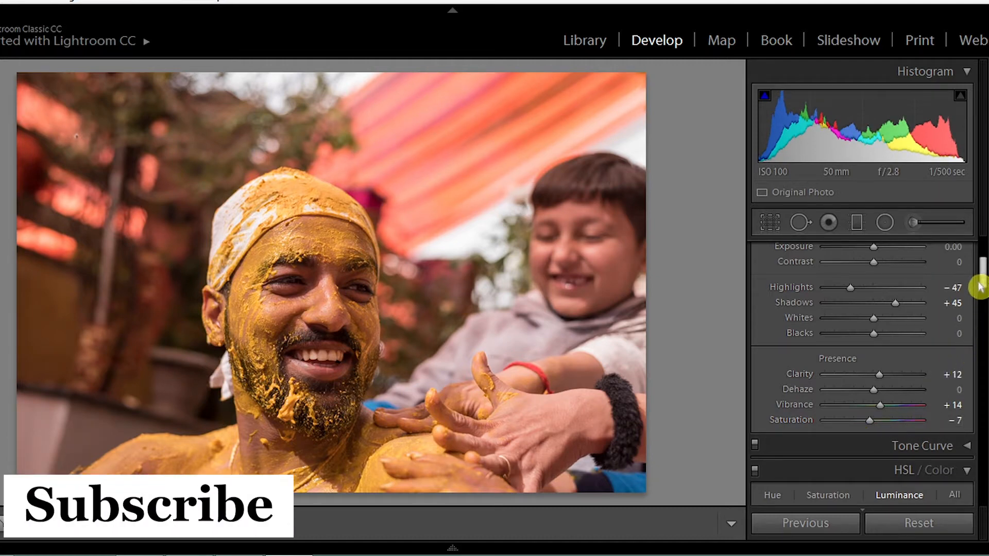
Step: Set the HSL luminance to Red −17, Orange +13, Yellow +17, Green −59, Aqua −21 and Magenta −40
left_click_drag(980, 283, 981, 303)
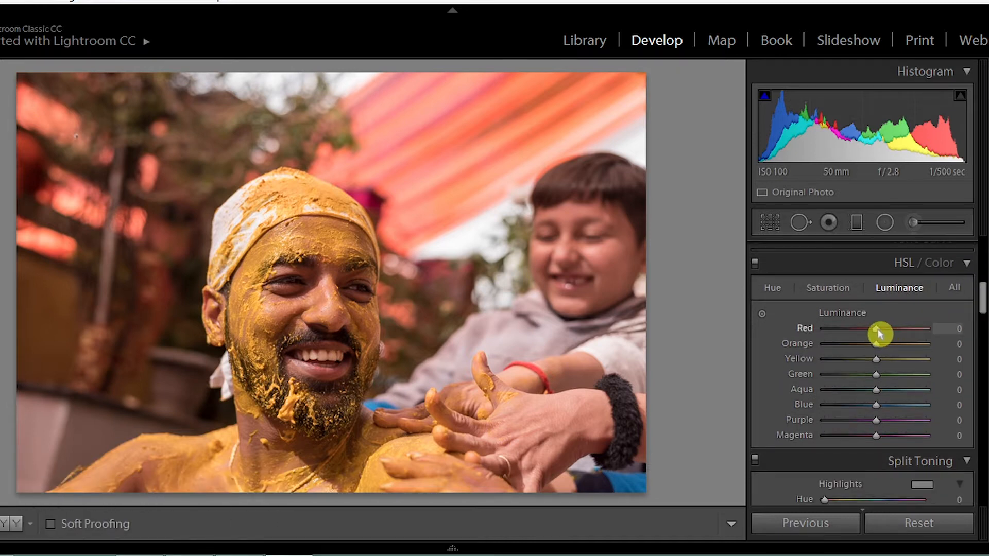
left_click_drag(880, 334, 865, 391)
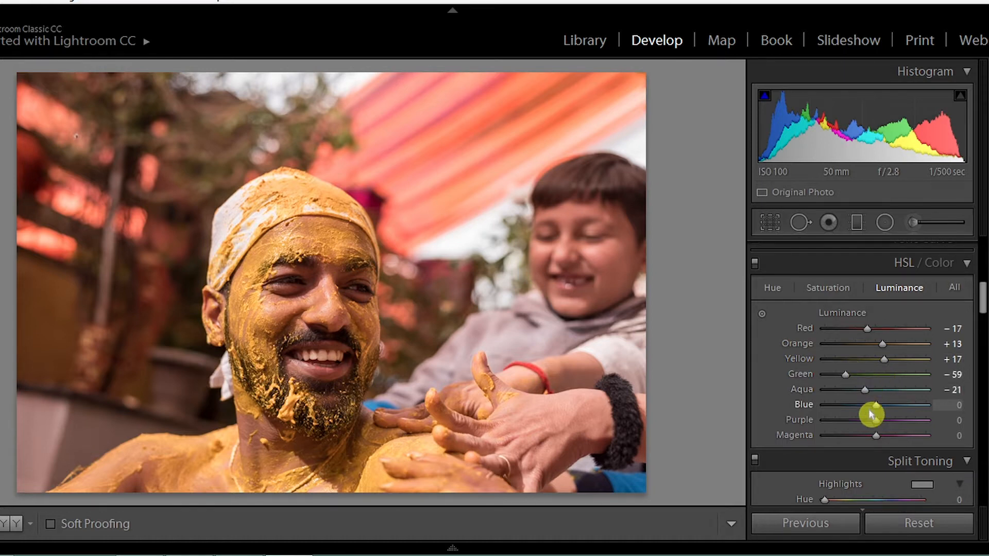
left_click_drag(876, 436, 844, 432)
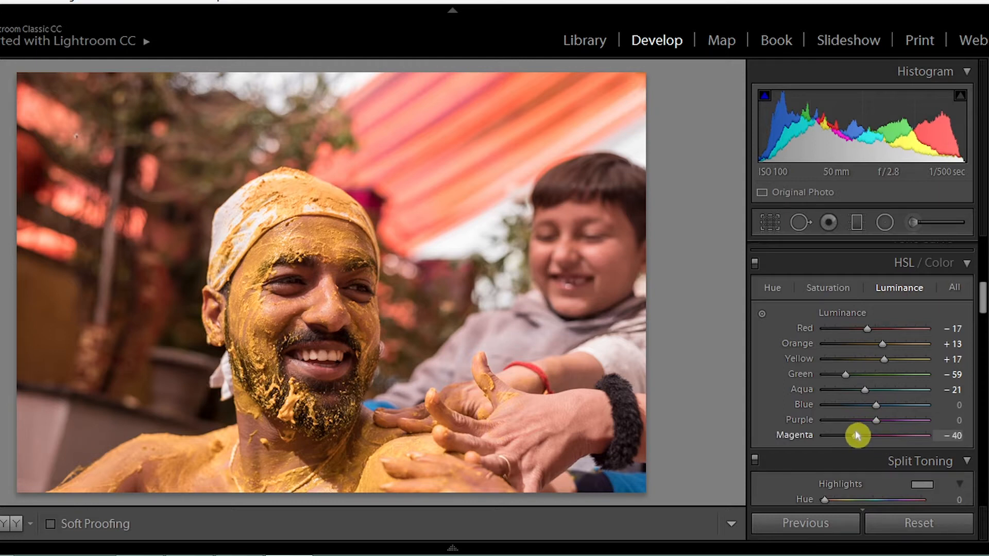
Step: Split-tone the highlights with hue 65, saturation 15 and the shadows with hue 39, saturation 13, and compare the photo without the toning
left_click_drag(984, 294, 984, 331)
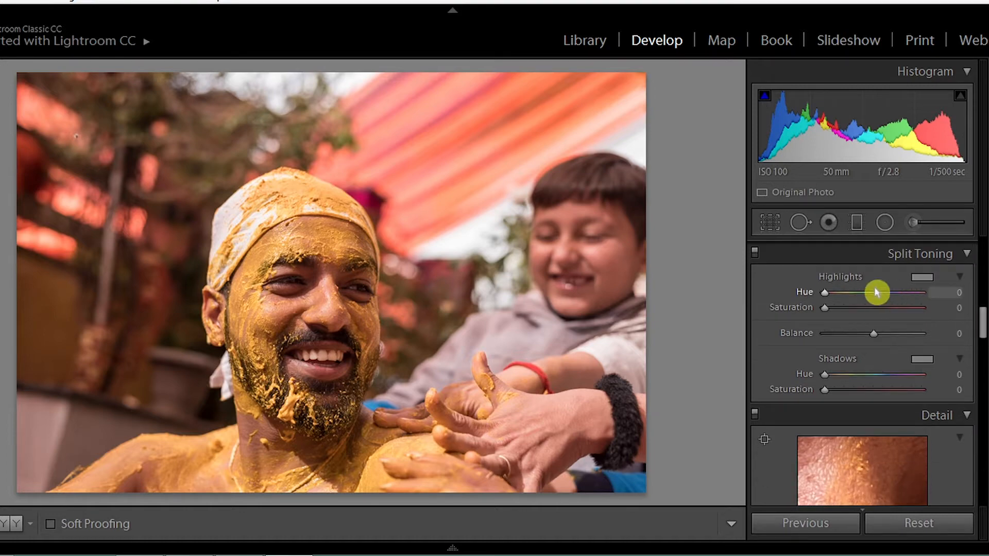
left_click_drag(833, 306, 936, 316)
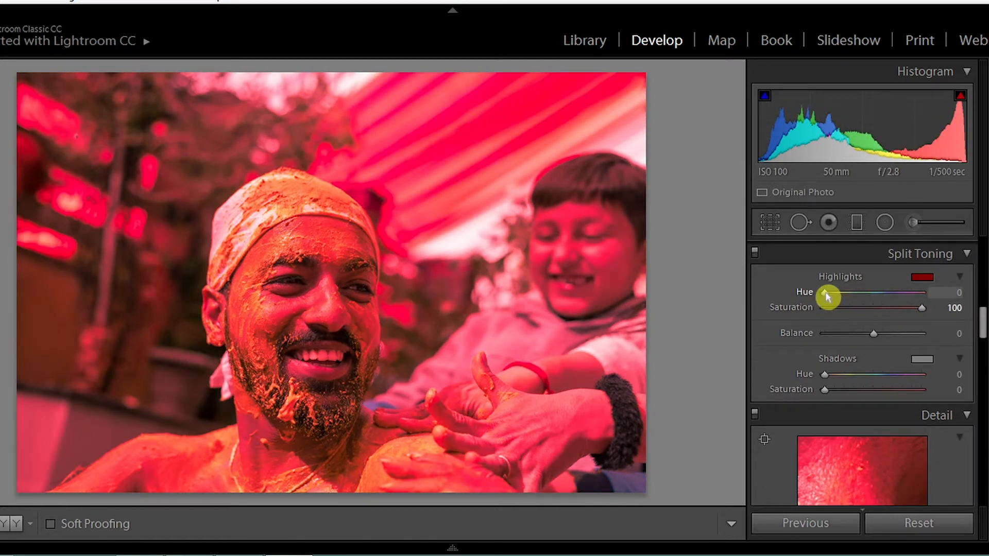
left_click_drag(825, 292, 846, 297)
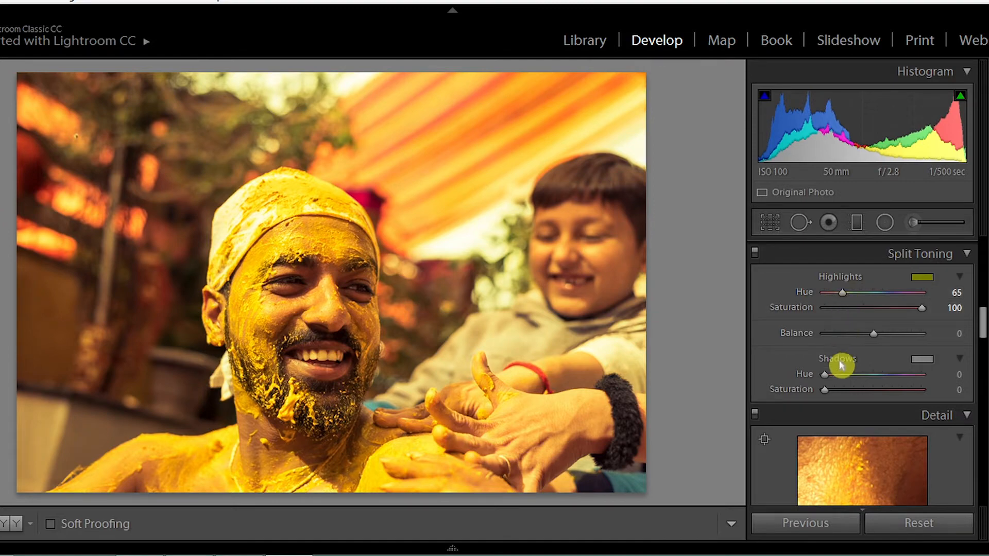
left_click_drag(829, 390, 935, 403)
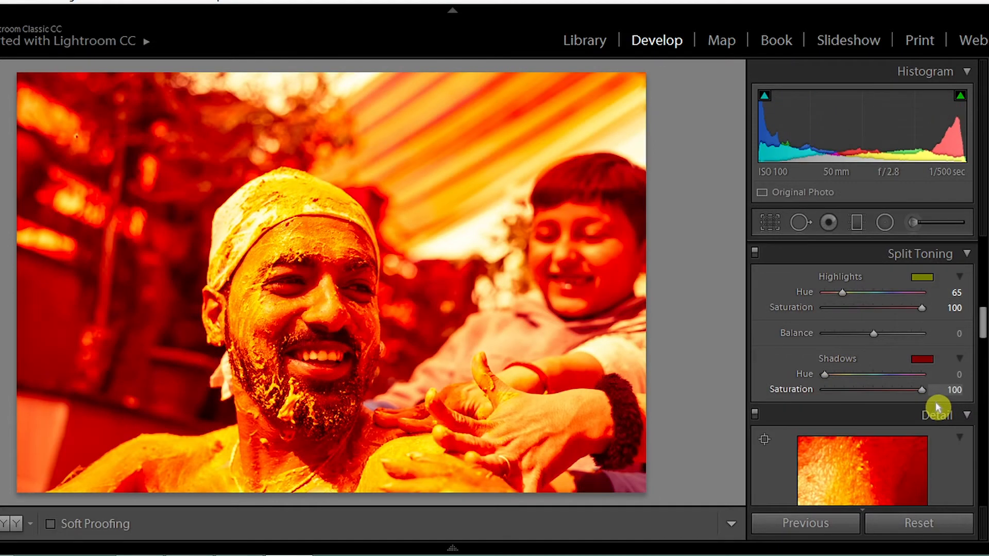
left_click_drag(825, 376, 840, 395)
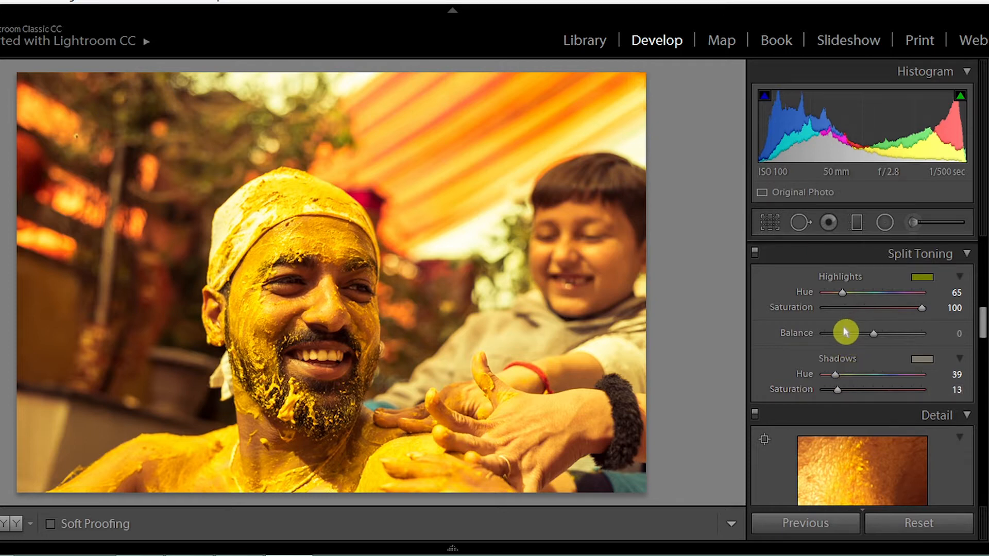
left_click(841, 307)
left_click_drag(839, 310, 841, 310)
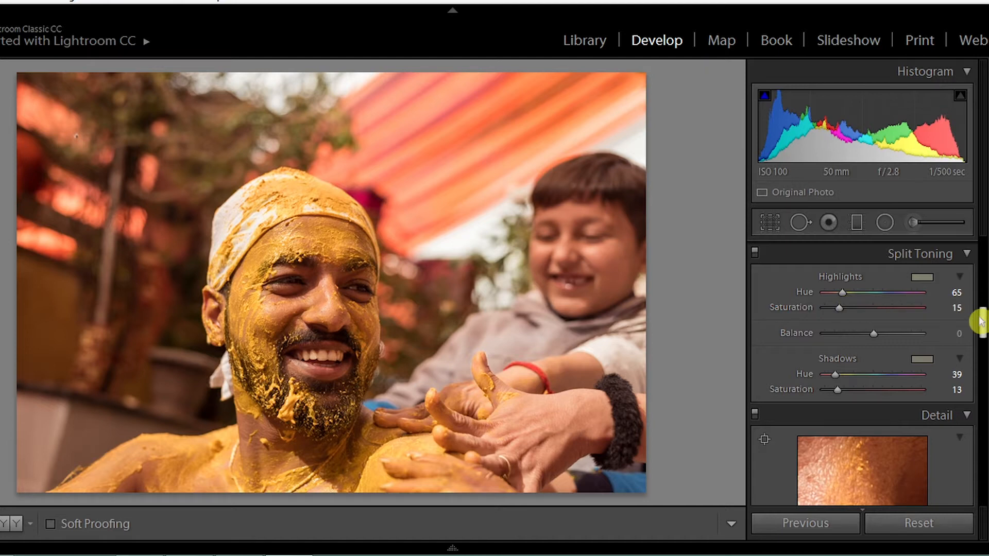
left_click(756, 254)
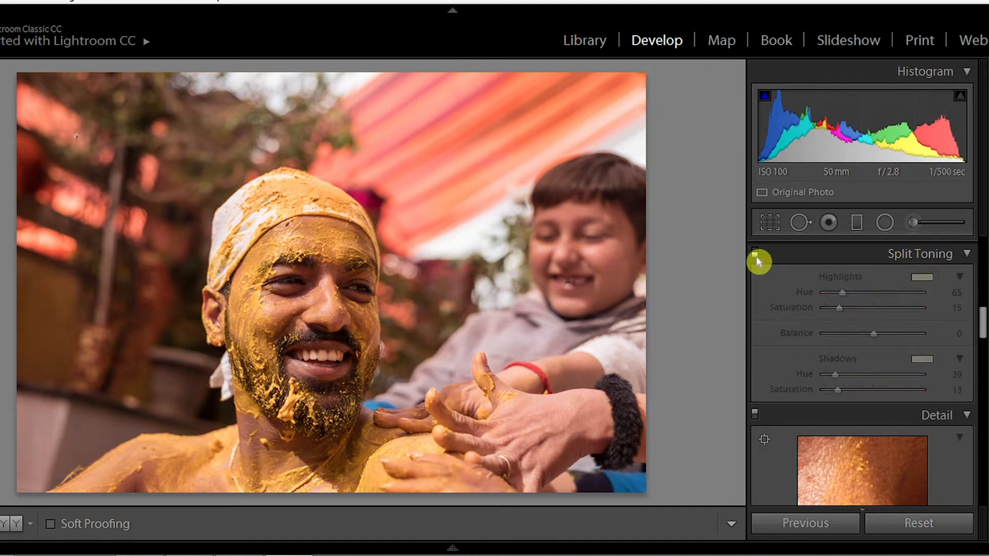
left_click(755, 255)
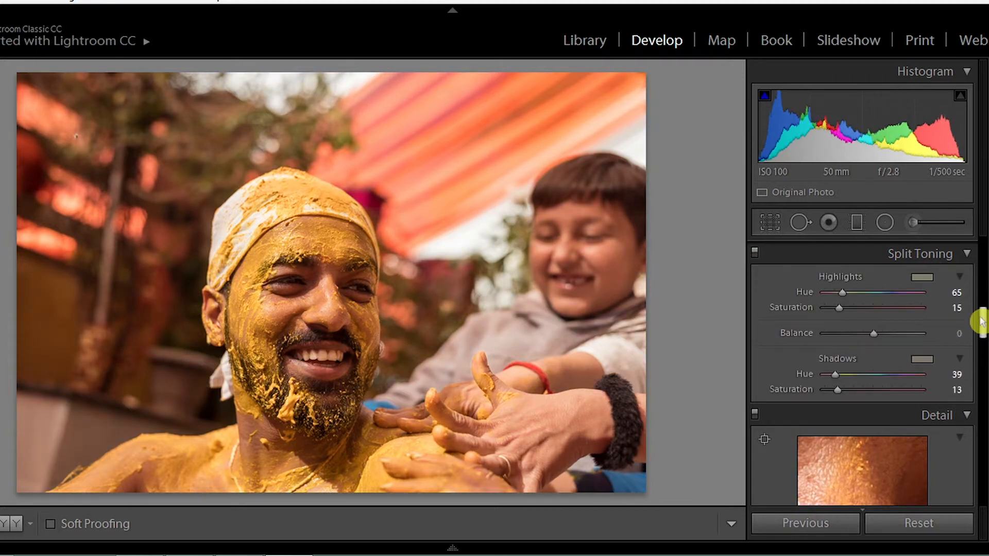
Step: Set the sharpening Amount to 51 and Masking to 75 while checking the detail around the man's eye
left_click_drag(979, 322, 979, 349)
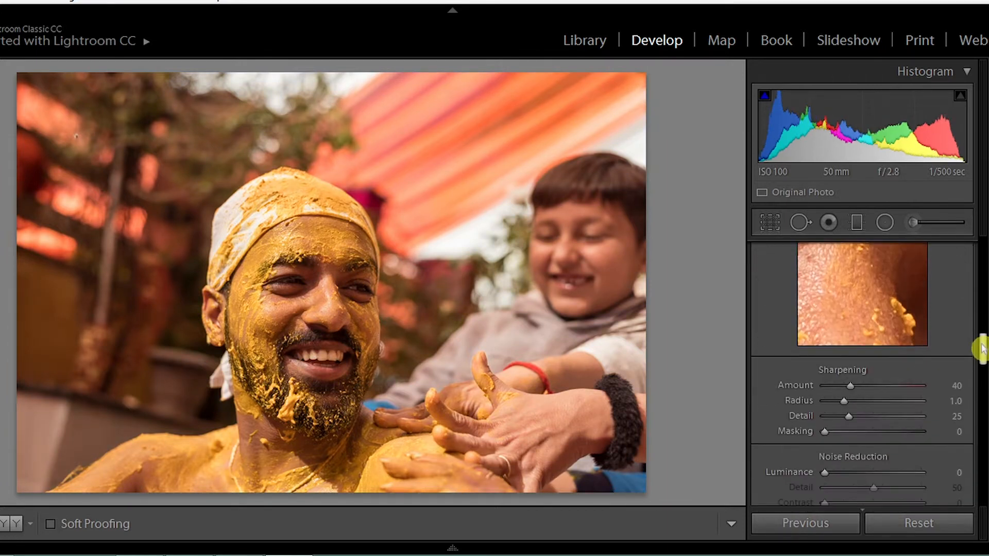
left_click_drag(826, 388, 819, 385)
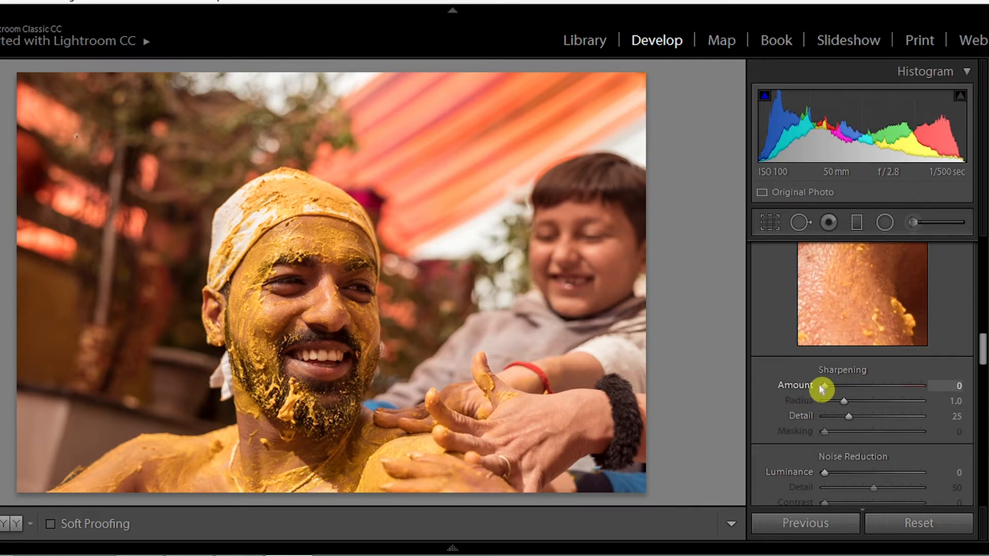
left_click(284, 280)
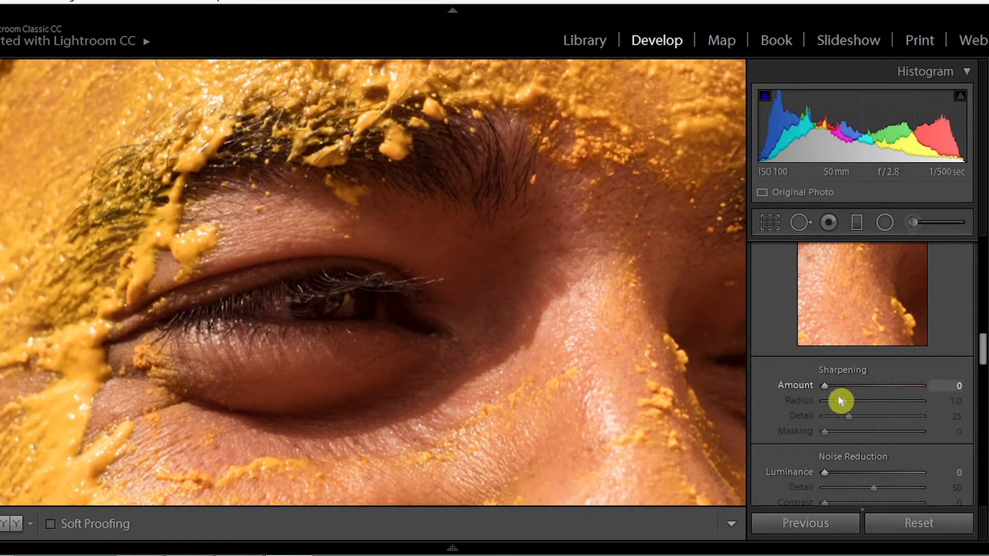
left_click_drag(826, 387, 856, 390)
left_click_drag(825, 434, 898, 439)
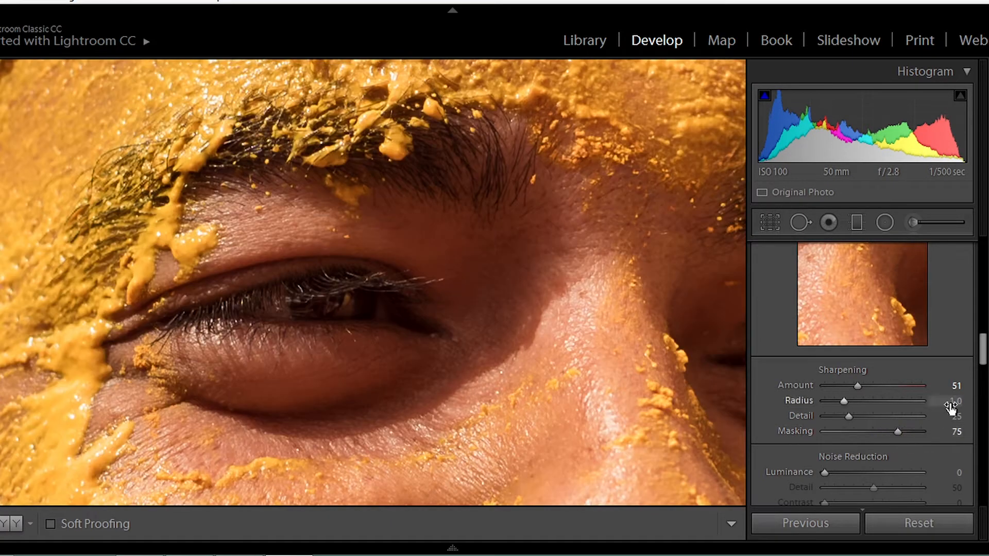
left_click(560, 282)
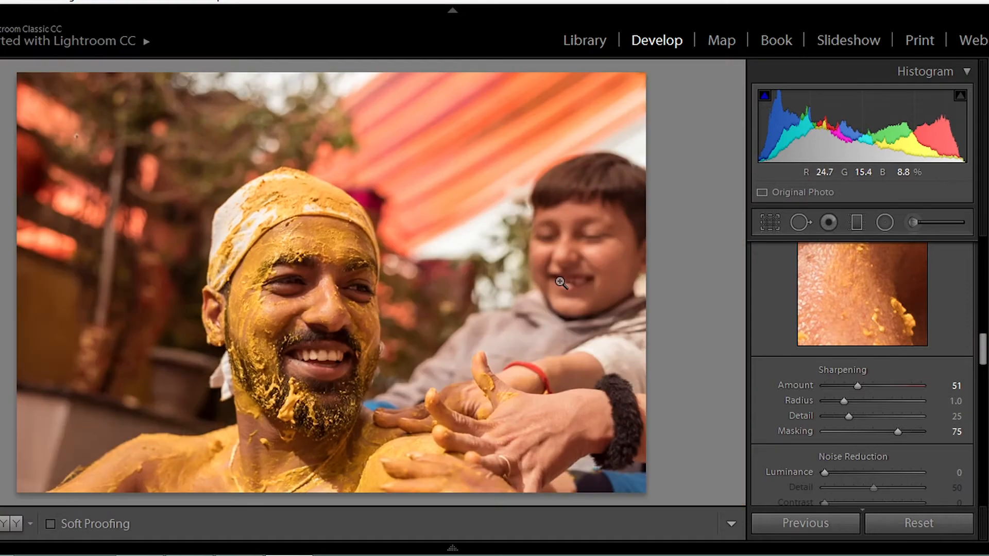
Step: Compare the edited photo with its original version
left_click_drag(982, 342, 979, 252)
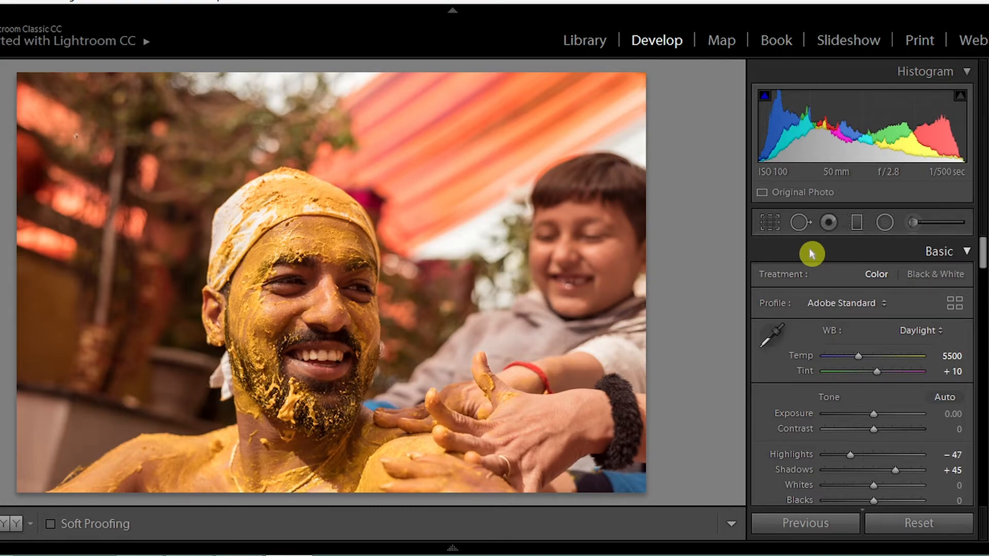
key("backslash")
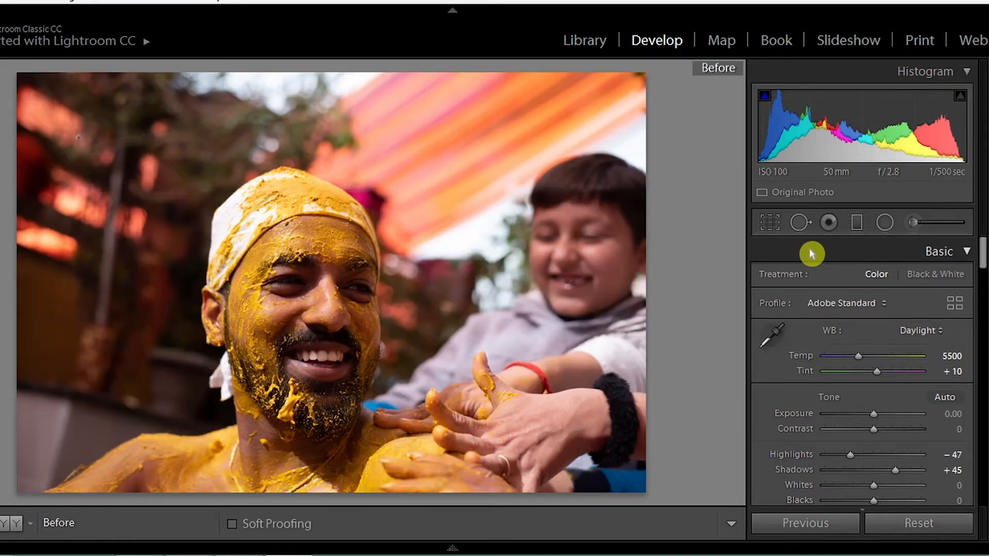
key("backslash")
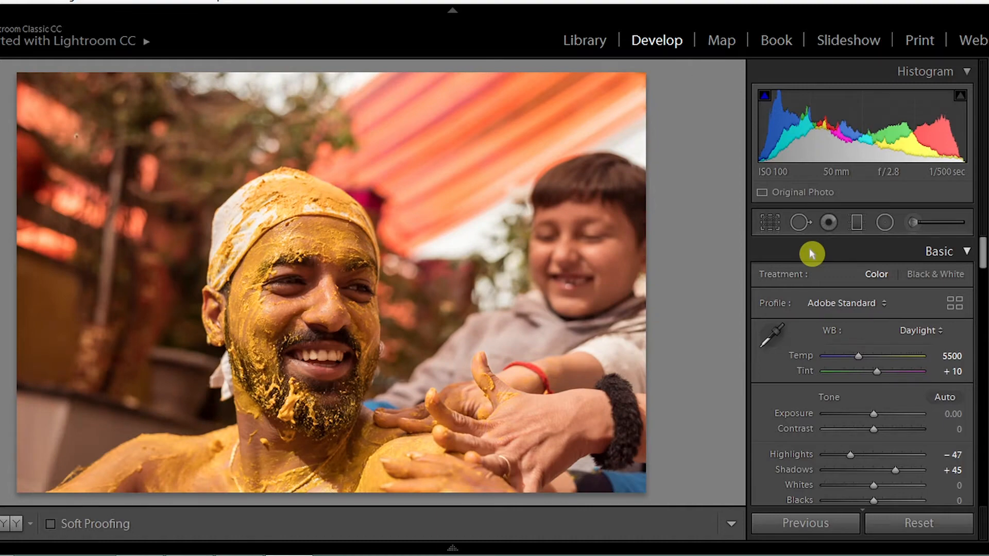
key("backslash")
key("backslash")
Step: Draw an upright oval radial filter over the man's face and invert its mask
left_click(884, 225)
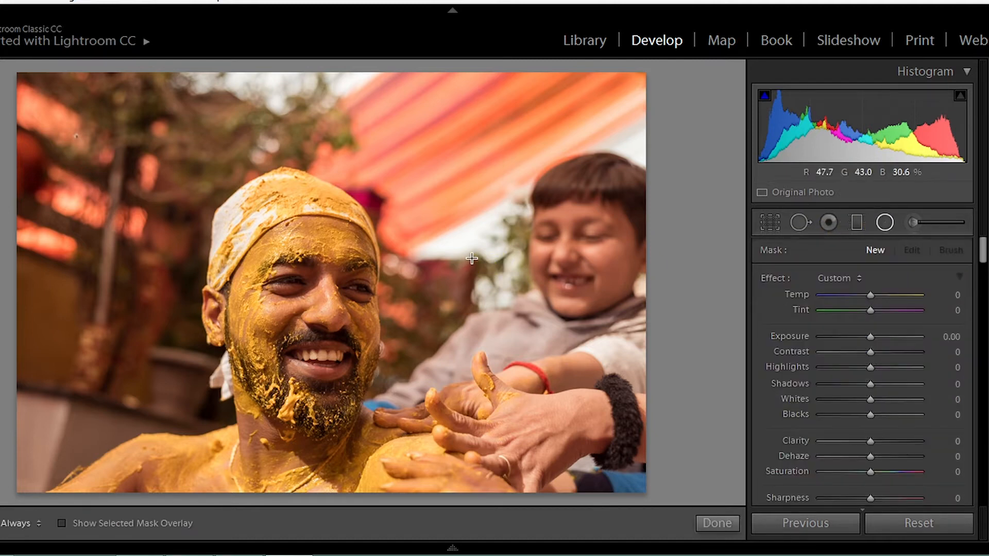
mouse_move(300, 243)
left_mouse_down()
mouse_move(317, 281)
mouse_move(365, 326)
left_mouse_up()
left_click_drag(298, 241, 306, 325)
left_click_drag(308, 245, 310, 216)
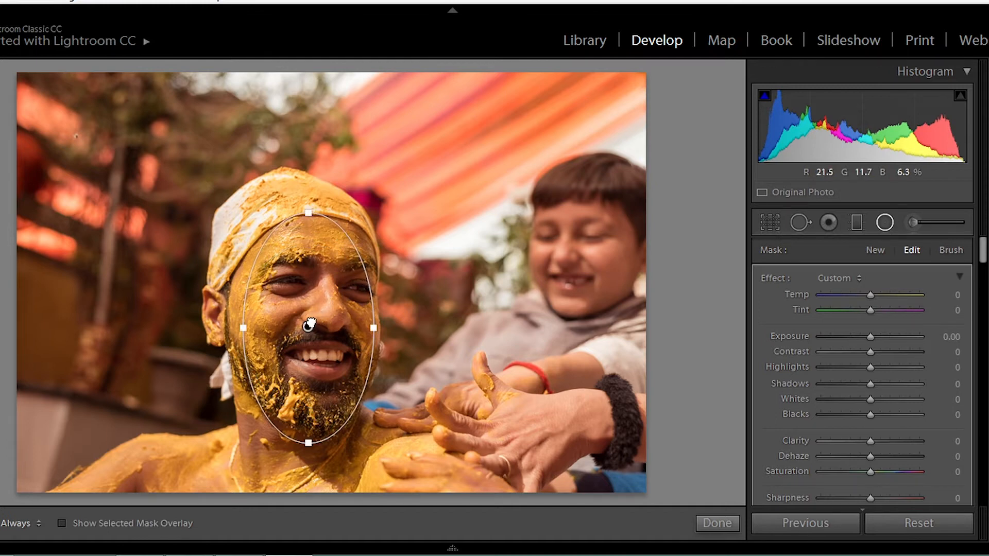
left_click_drag(308, 327, 311, 321)
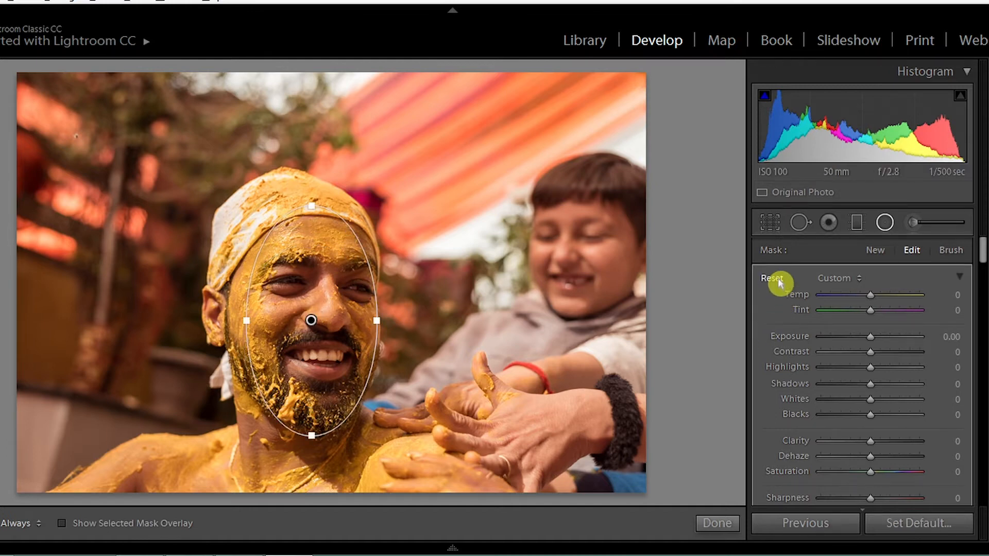
left_click_drag(984, 252, 976, 270)
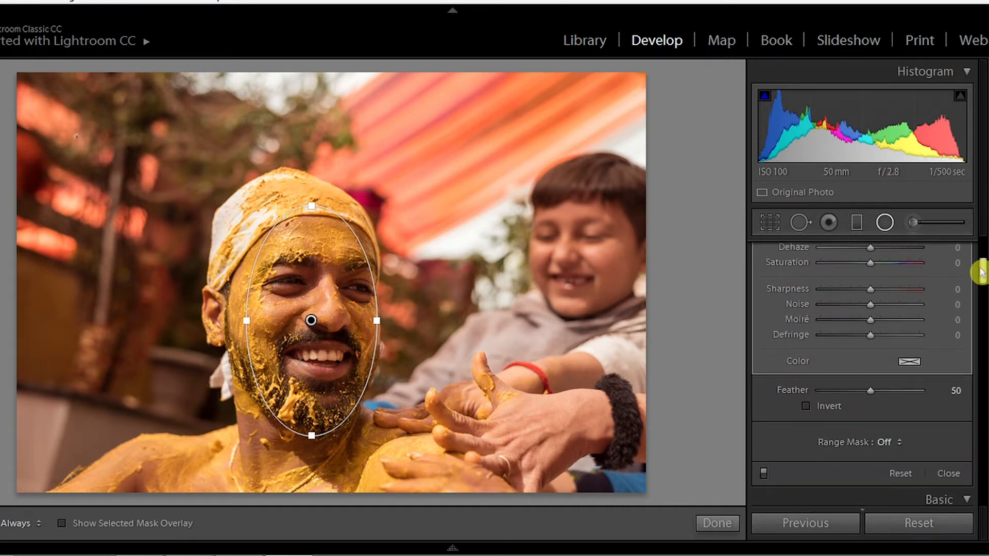
left_click(807, 406)
left_click_drag(982, 276, 979, 258)
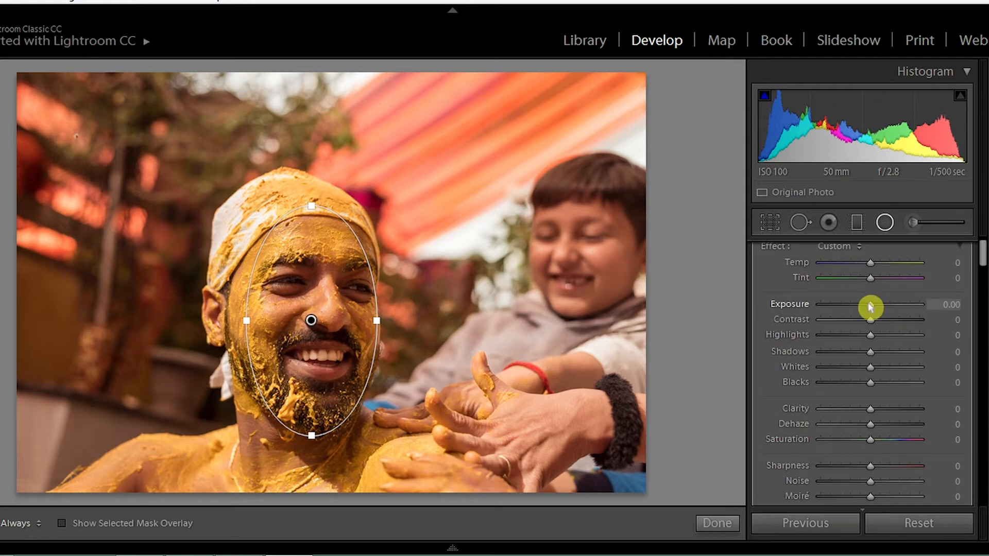
Step: Set the face's radial filter to Exposure 0.19, Shadows 19 and Clarity 11, and finish editing the filter
left_click_drag(870, 307, 874, 307)
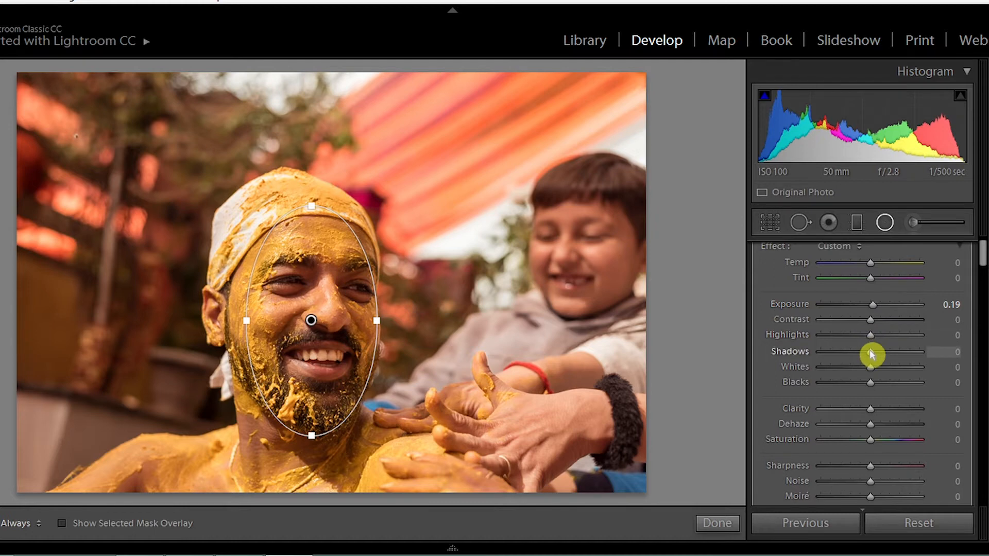
left_click_drag(870, 351, 882, 355)
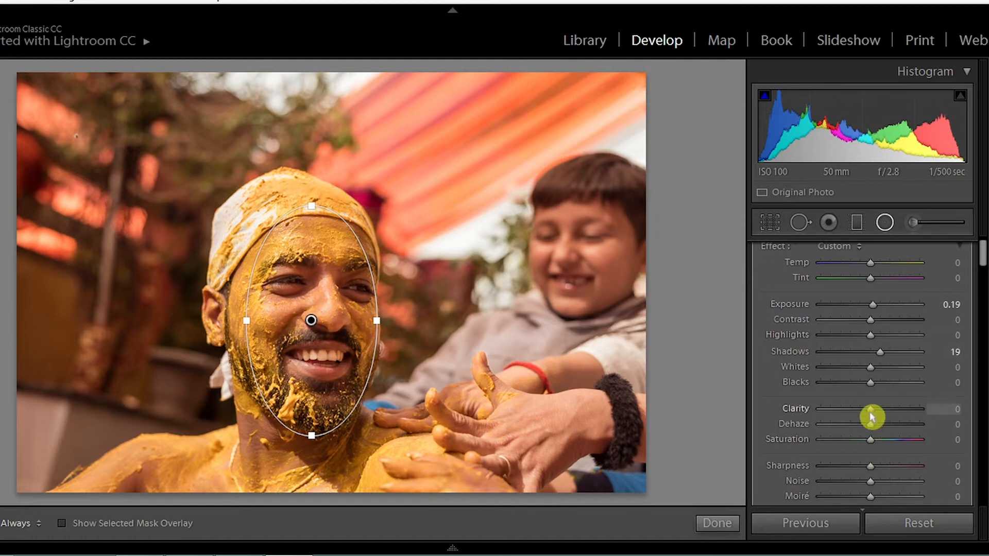
left_click_drag(872, 416, 876, 408)
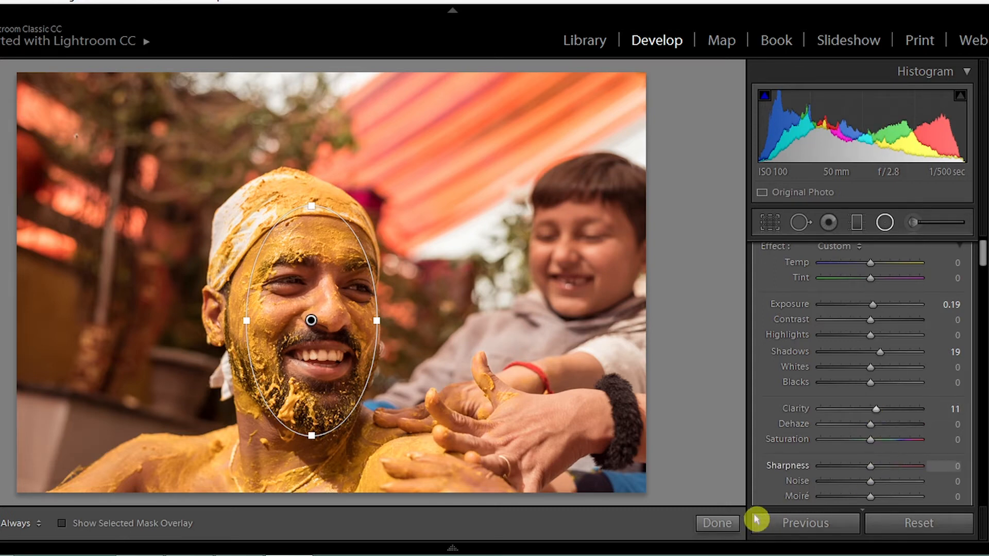
left_click(738, 520)
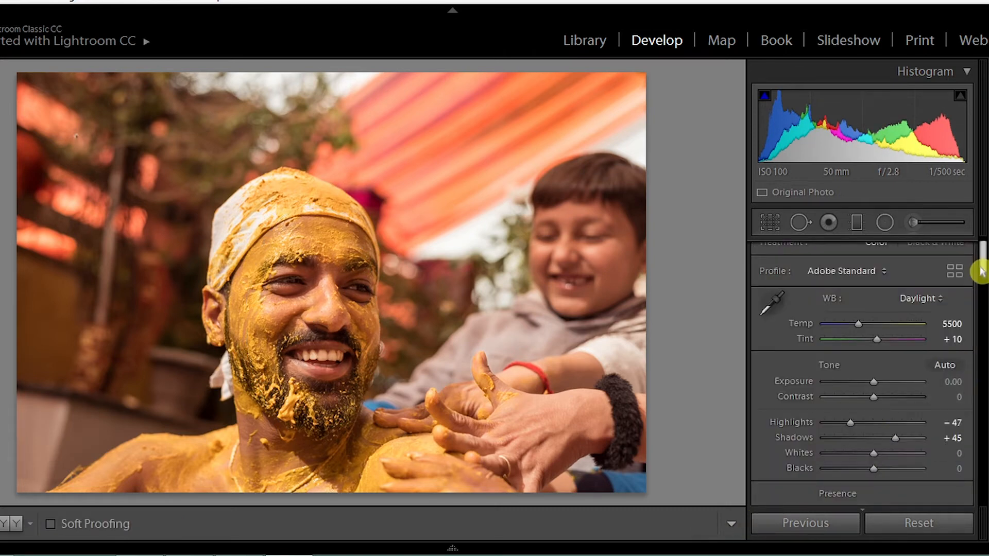
Step: Soften the whole photo by lowering its global Clarity to −9
left_click_drag(982, 266, 978, 283)
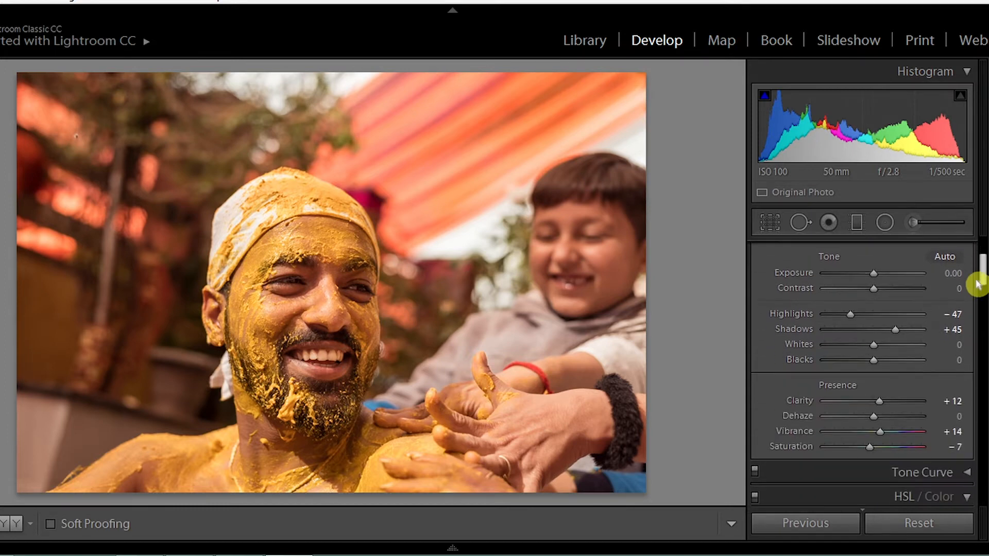
left_click(859, 401)
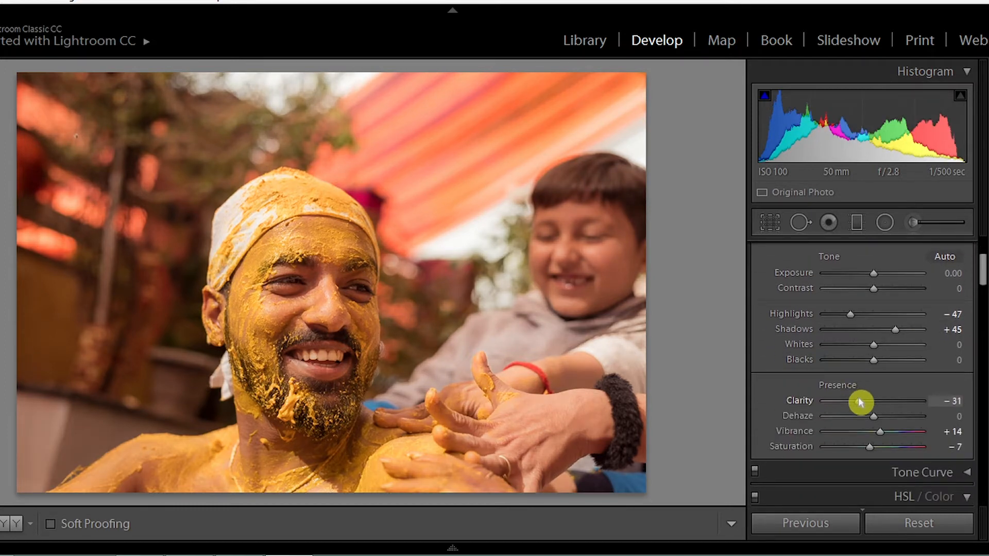
left_click_drag(859, 400, 871, 405)
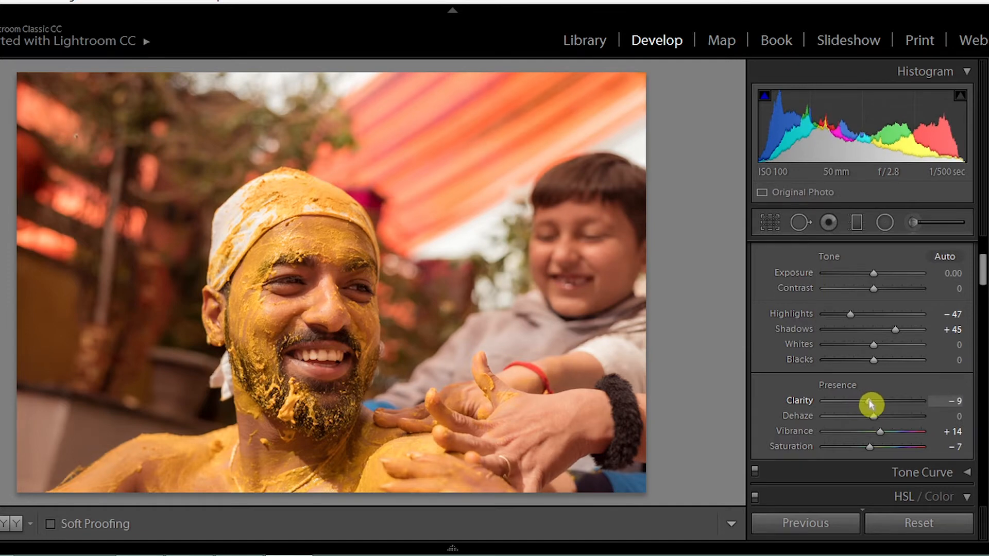
Step: Reselect the radial filter on the man's face, set its Clarity to 16 and close the filter
left_click(885, 223)
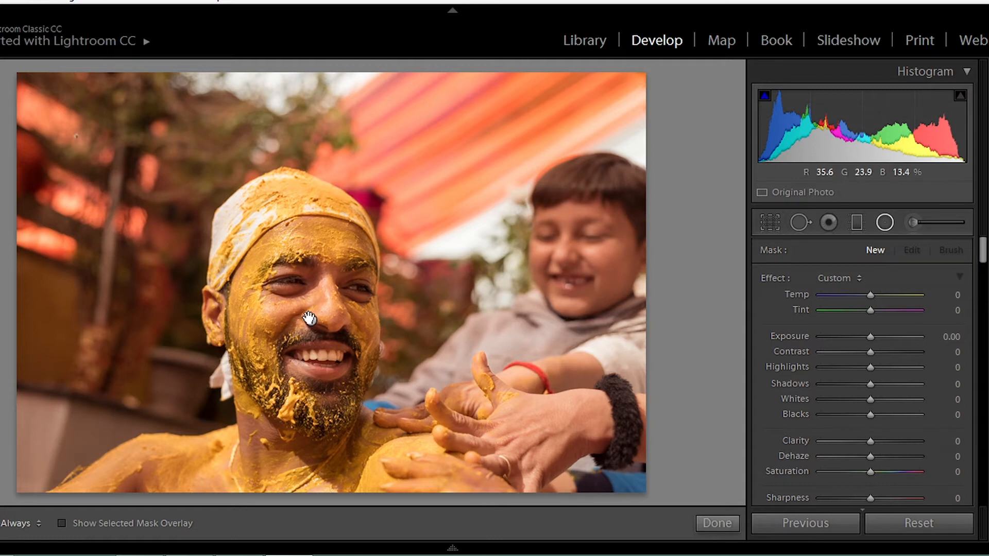
left_click(310, 320)
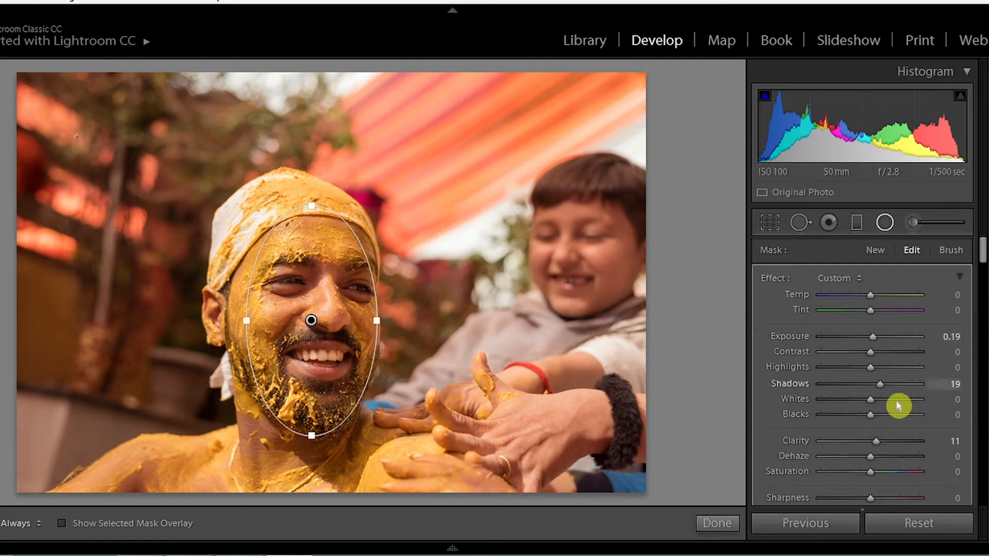
left_click(878, 443)
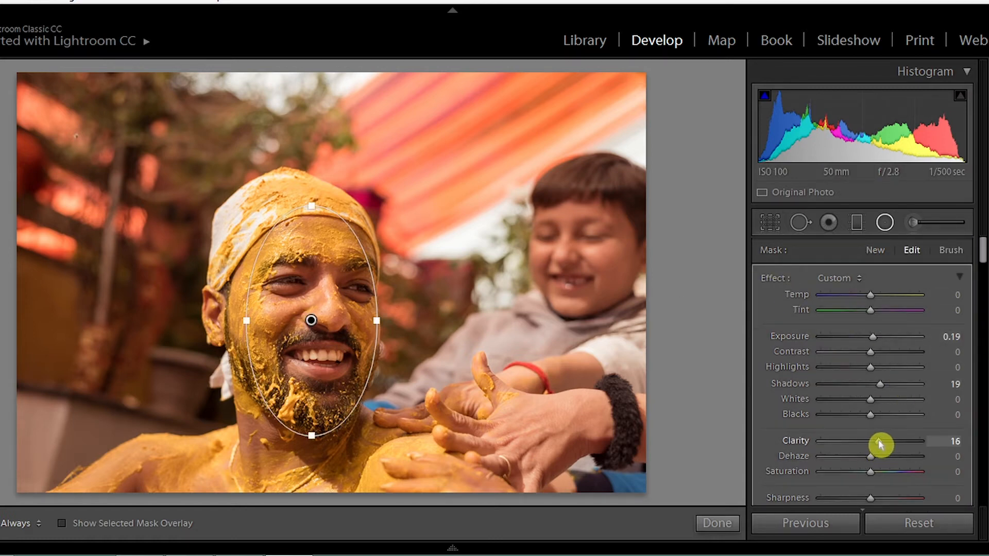
left_click(705, 530)
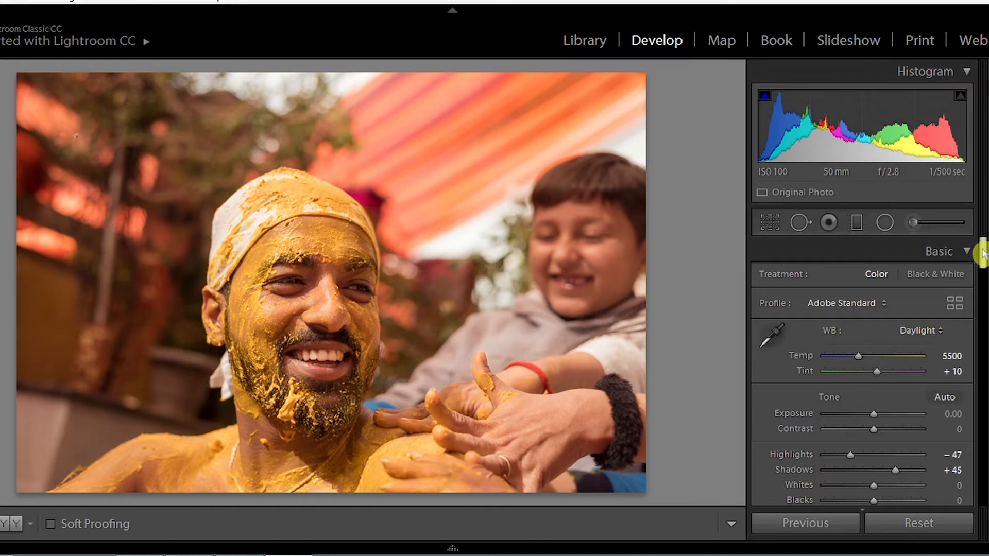
Step: Shape the RGB tone curve into a gentle S by raising a highlight point and lowering a shadow point to about 19.2 / 14.1 %
left_click_drag(984, 251, 983, 294)
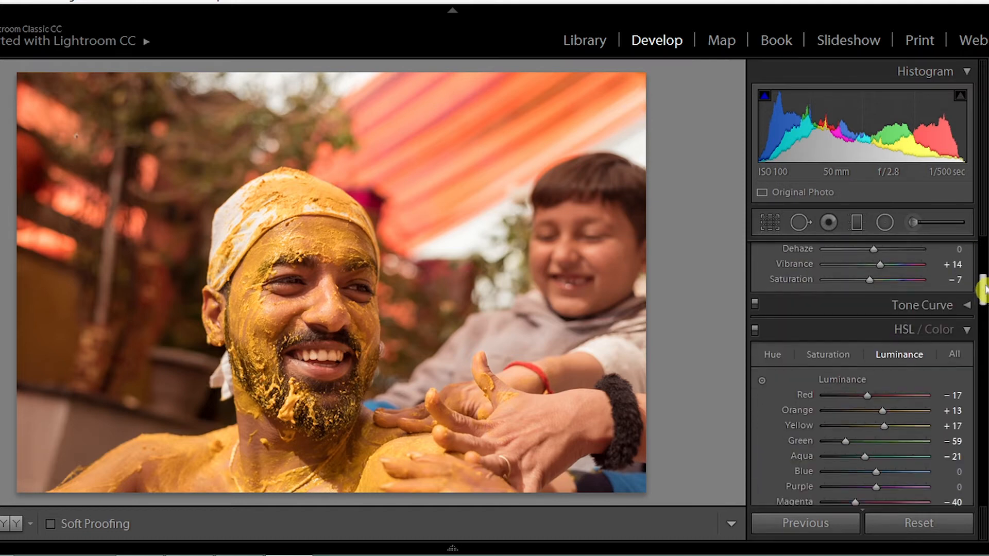
left_click(971, 311)
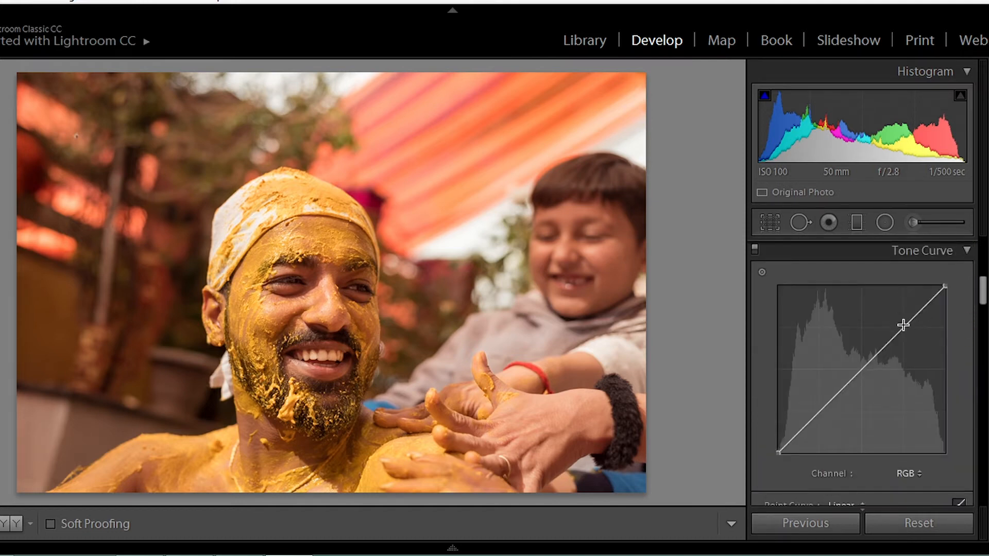
left_click_drag(910, 322, 913, 314)
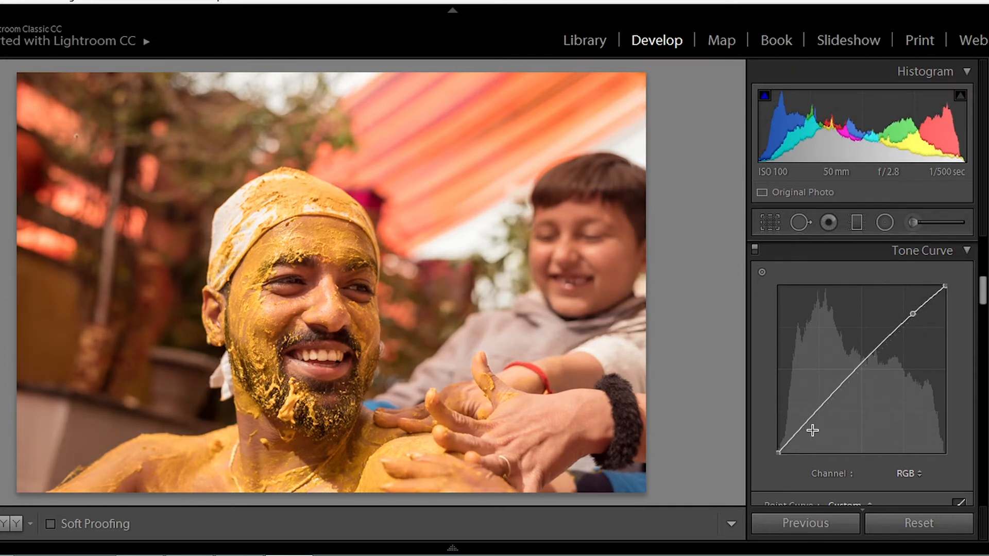
left_click_drag(812, 430, 812, 436)
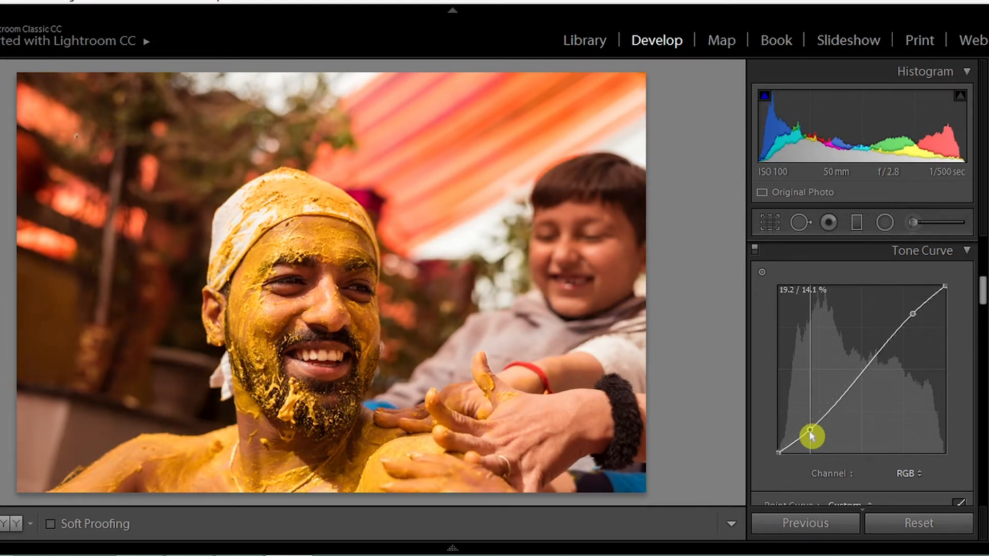
Step: Lift the tone curve's black end to about 3.9 / 6.3 %, set the shadow point to about 19.6 / 16.1 % and add a midtone point
left_click_drag(811, 436, 785, 449)
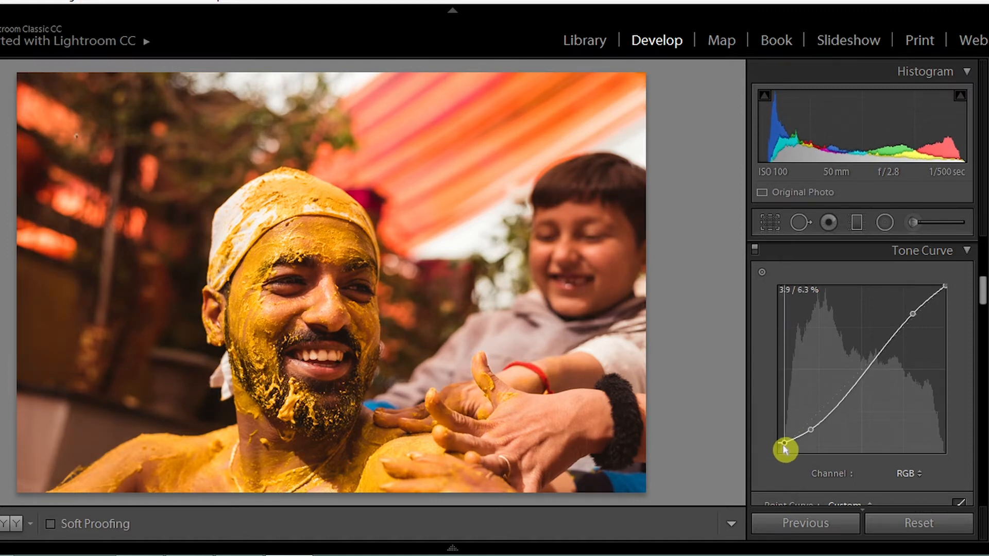
left_click(812, 433)
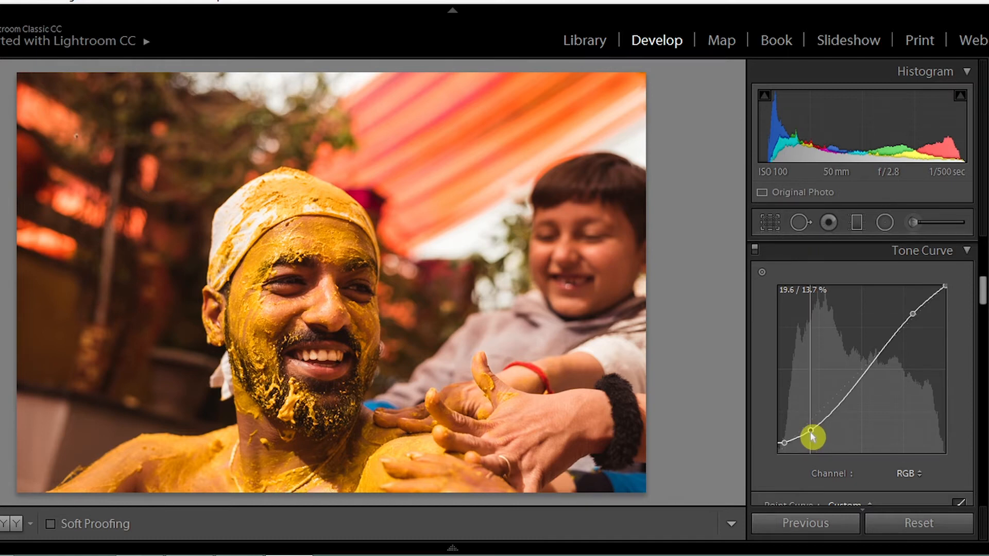
left_click_drag(813, 436, 813, 434)
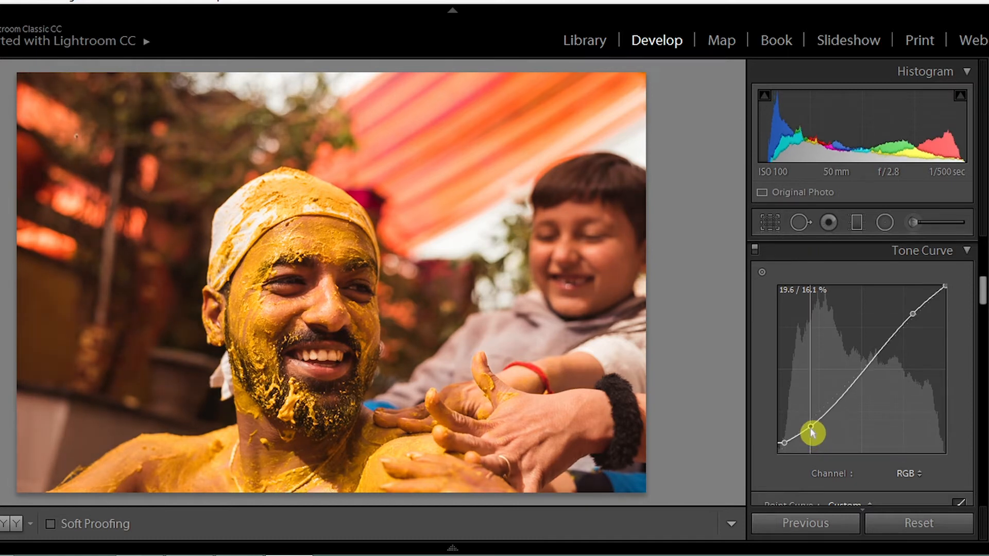
left_click_drag(913, 314, 912, 313)
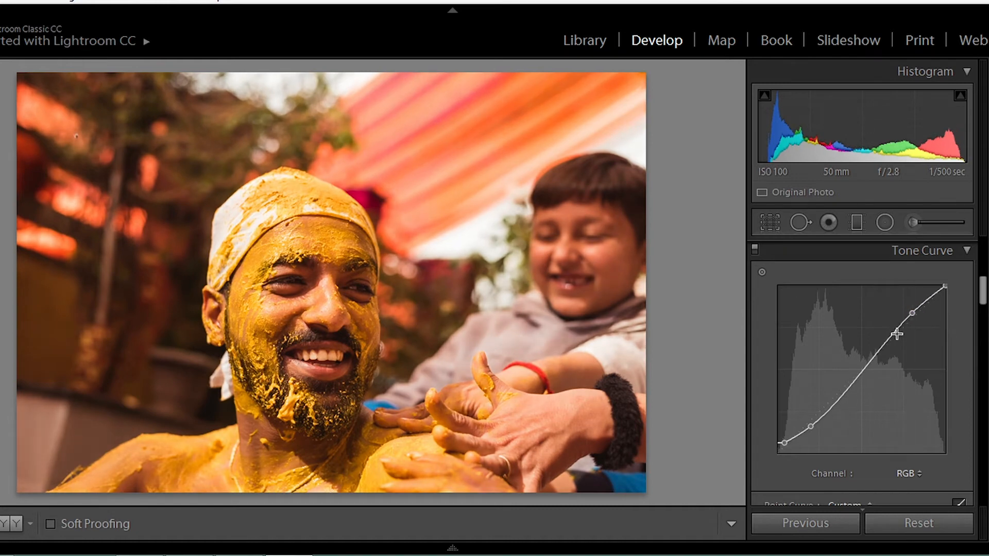
left_click(860, 370)
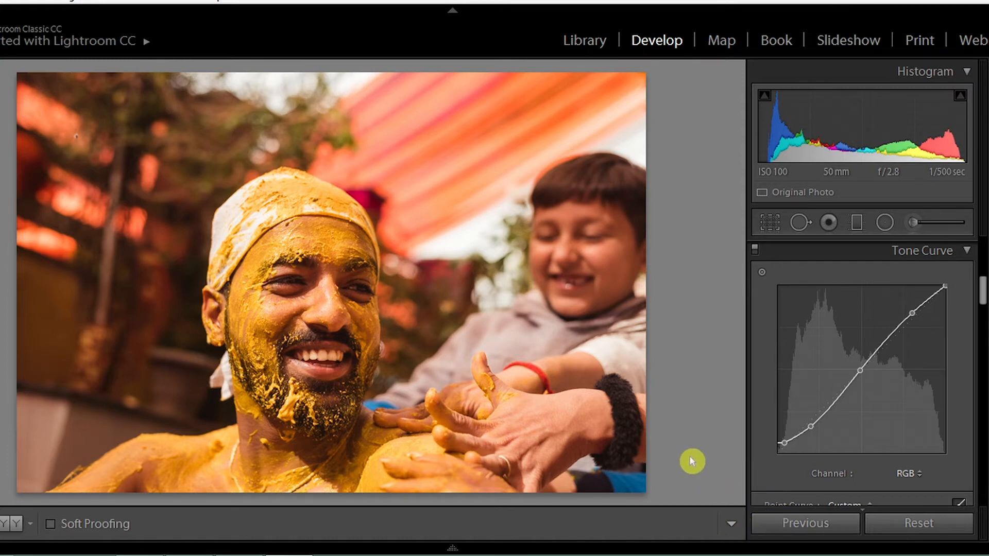
Step: Compare the photo with and without the tone curve adjustment, leaving the curve enabled
left_click(756, 251)
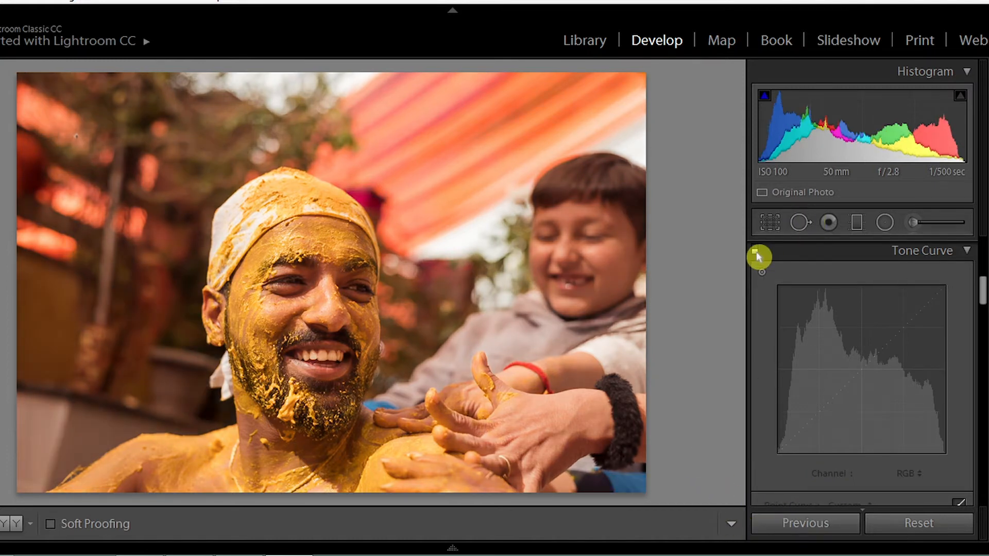
left_click(756, 251)
left_click(756, 252)
left_click(756, 252)
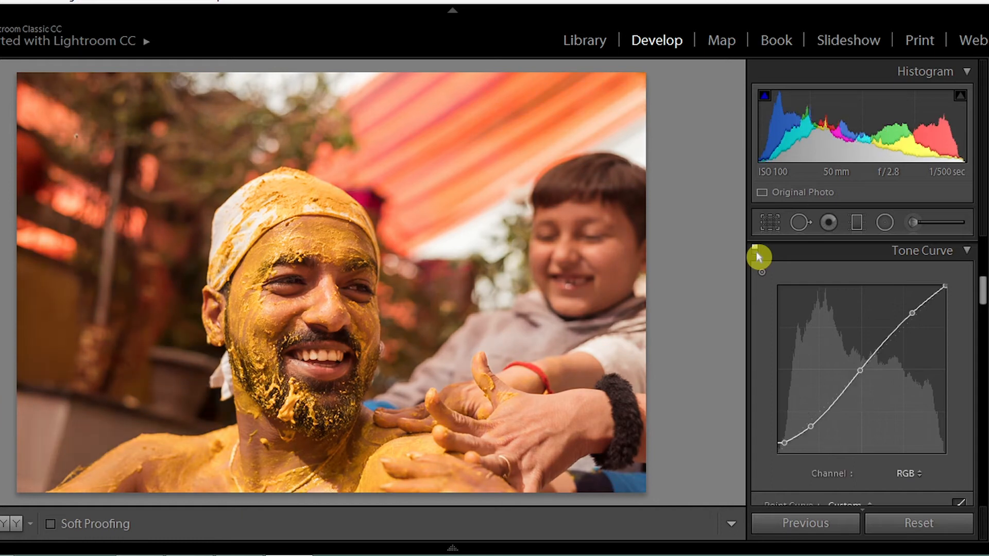
left_click(756, 251)
Step: Paint an adjustment brush mask over both of the man's eyes and his teeth
left_click(914, 225)
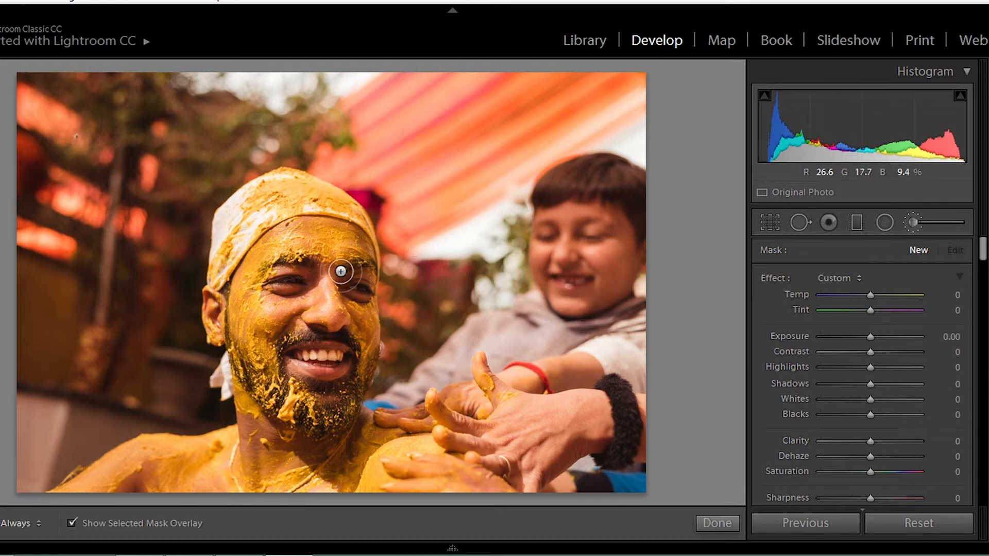
right_click(325, 268)
key("alt")
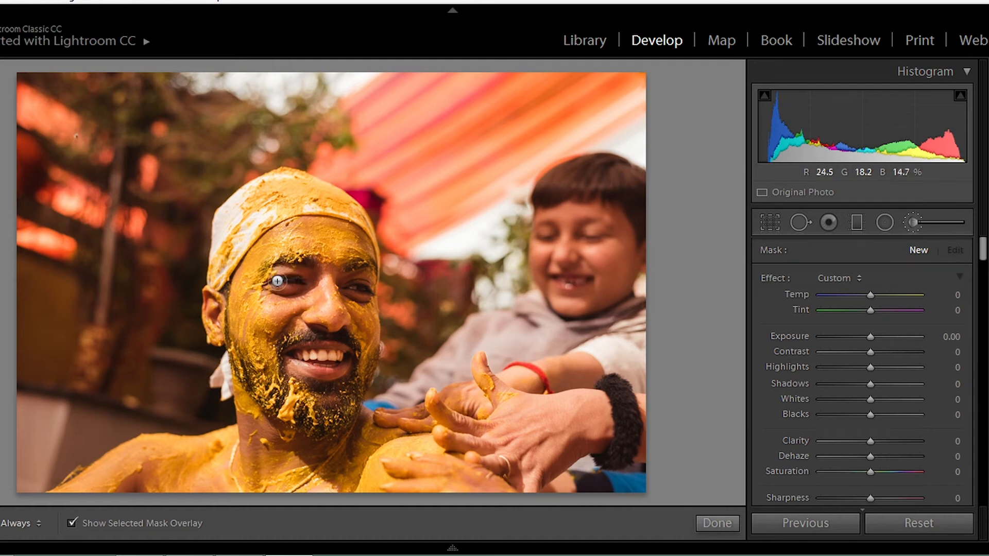
mouse_move(278, 281)
left_mouse_down()
mouse_move(307, 284)
mouse_move(275, 286)
mouse_move(299, 281)
mouse_move(284, 281)
left_mouse_up()
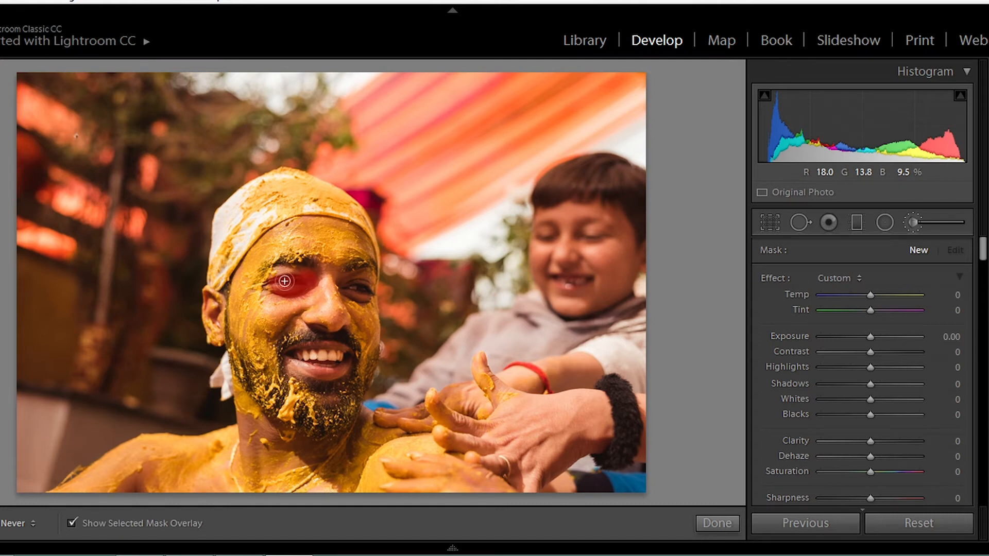
mouse_move(356, 291)
left_mouse_down()
mouse_move(369, 291)
mouse_move(345, 285)
mouse_move(360, 297)
left_mouse_up()
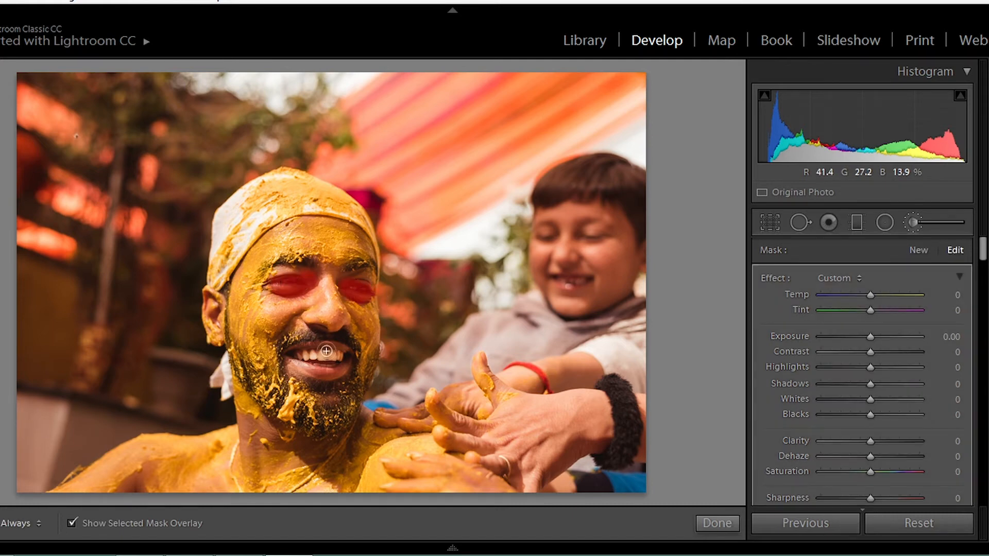
left_click_drag(308, 355, 342, 359)
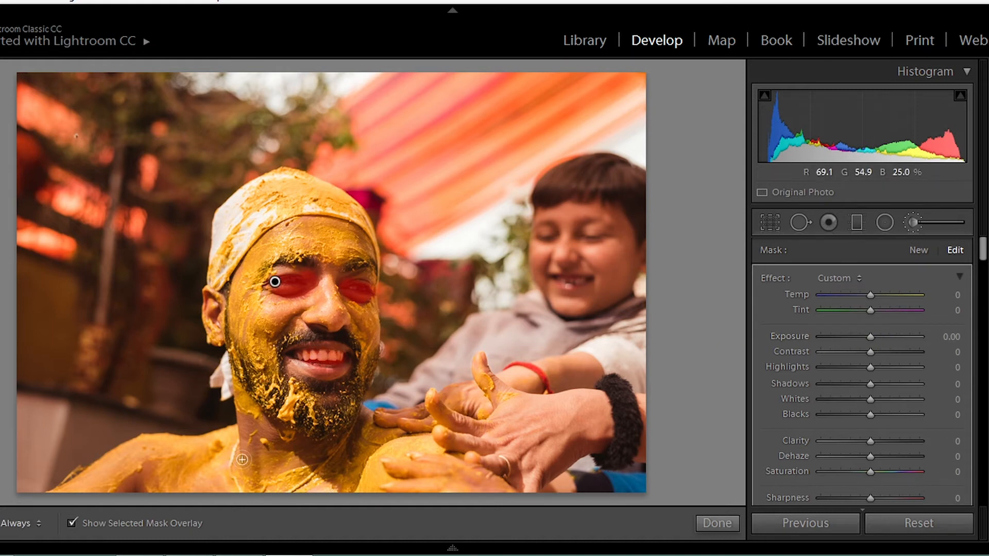
Step: Hide the mask overlay, set the brushed eyes and teeth to Highlights 26, Shadows 21 and Whites 8, and finish the brush adjustment
key("o")
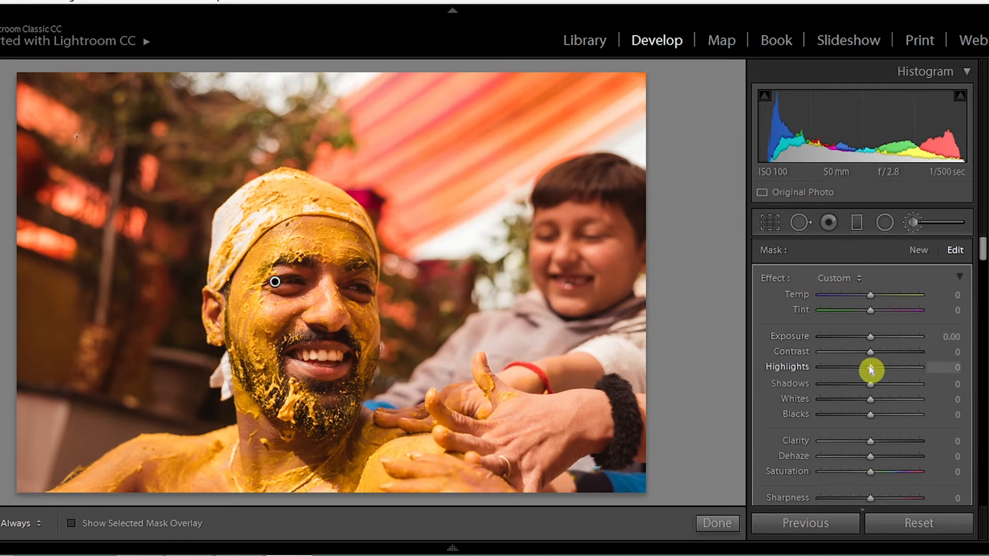
left_click_drag(871, 369, 887, 388)
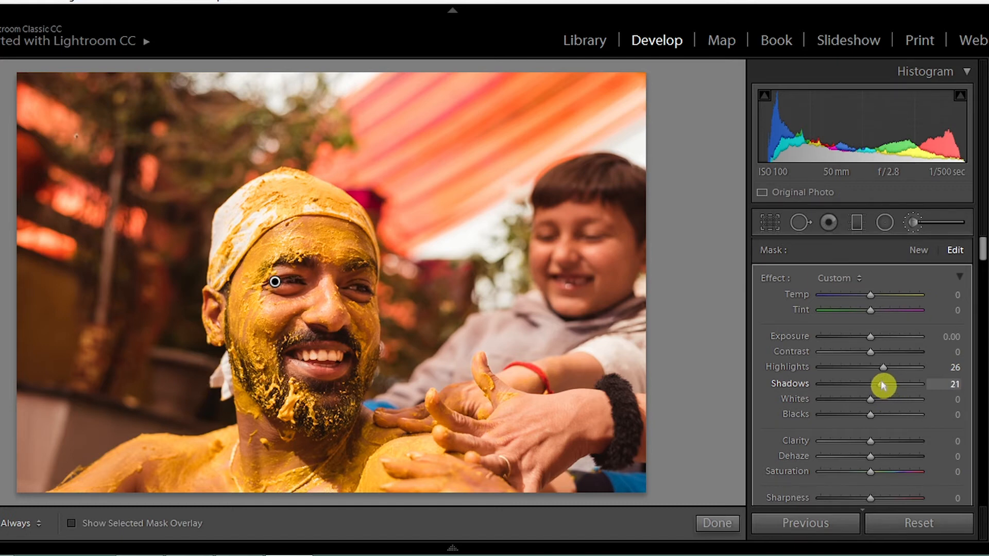
left_click_drag(866, 403, 879, 405)
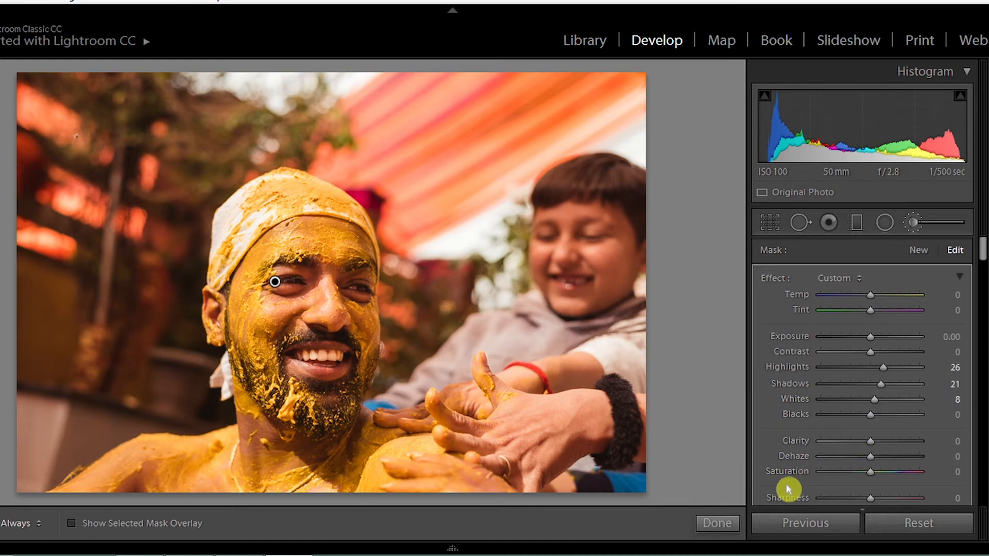
left_click(729, 523)
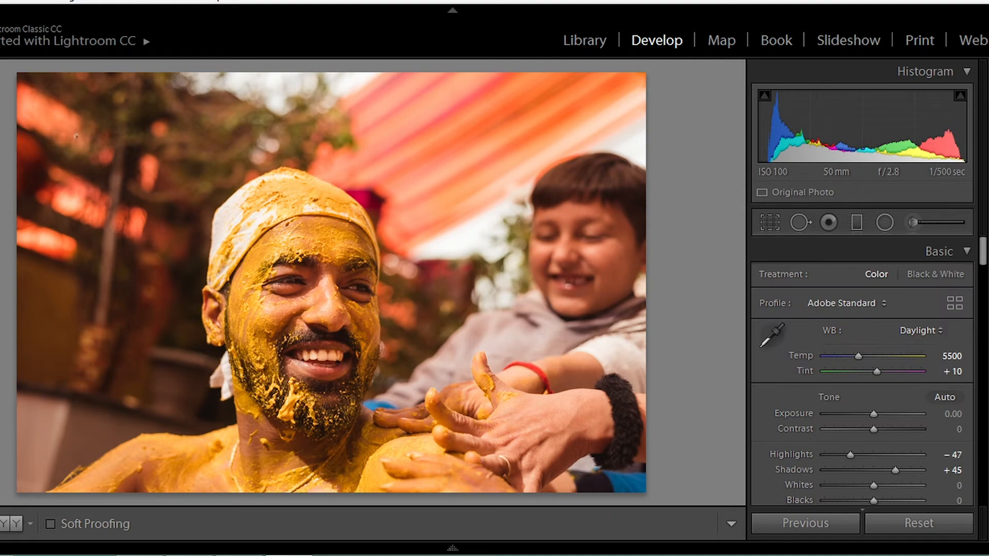
Step: Compare the finished edit with the unedited photo several times, ending on the edited version
key("backslash")
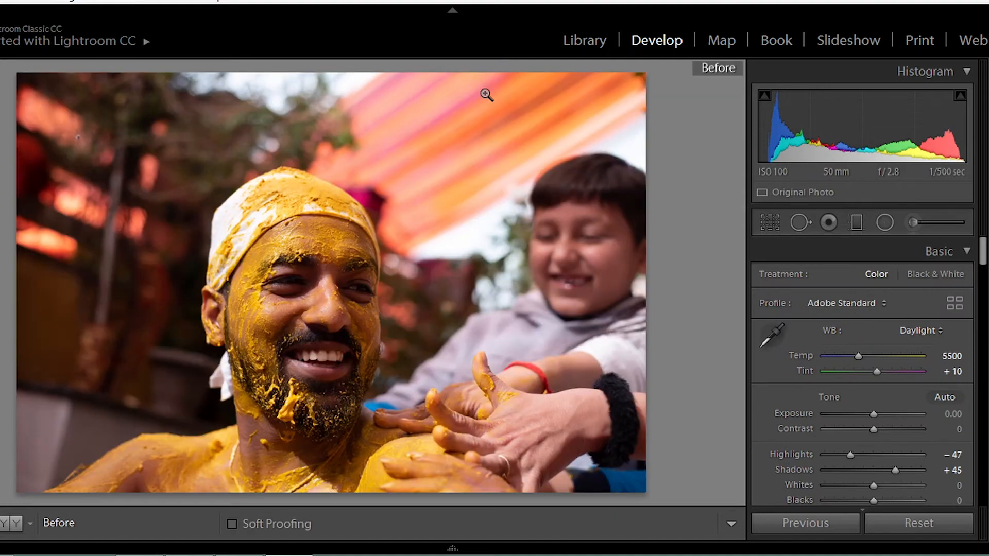
key("backslash")
key("backslash")
key("backslash")
key("backslash")
key("backslash")
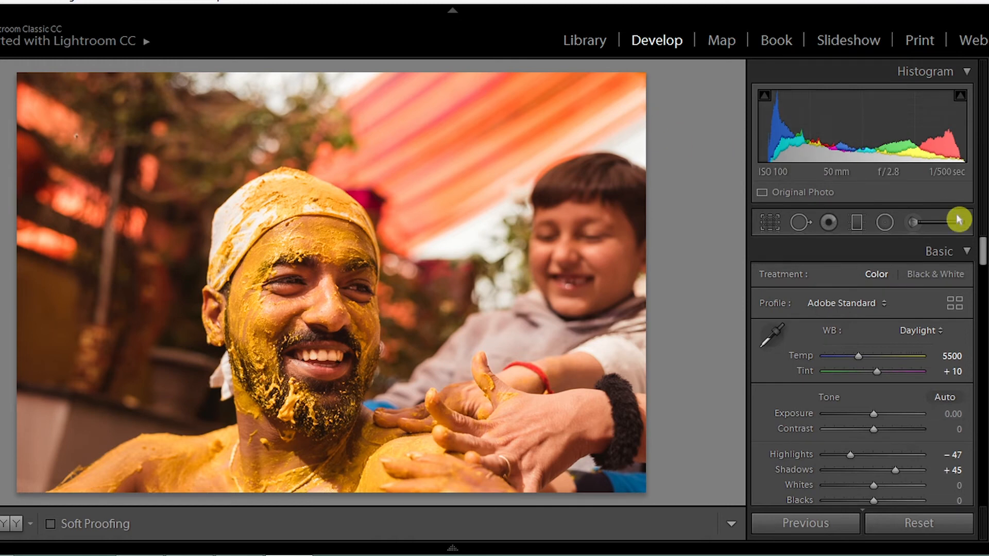
Step: Show the filmstrip with the imported photos below the edited portrait
mouse_move(982, 256)
left_mouse_down()
mouse_move(982, 483)
mouse_move(965, 303)
mouse_move(971, 243)
left_mouse_up()
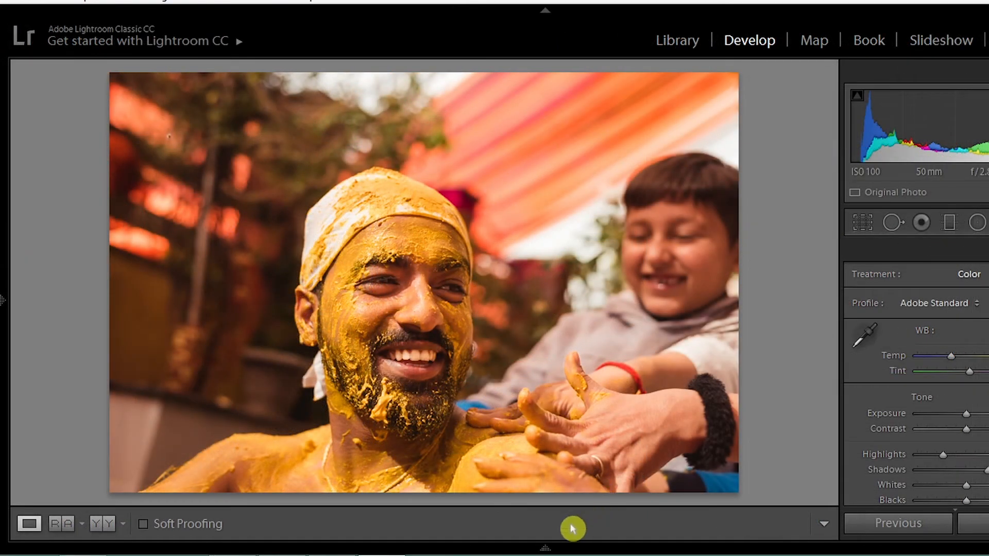
left_click(547, 548)
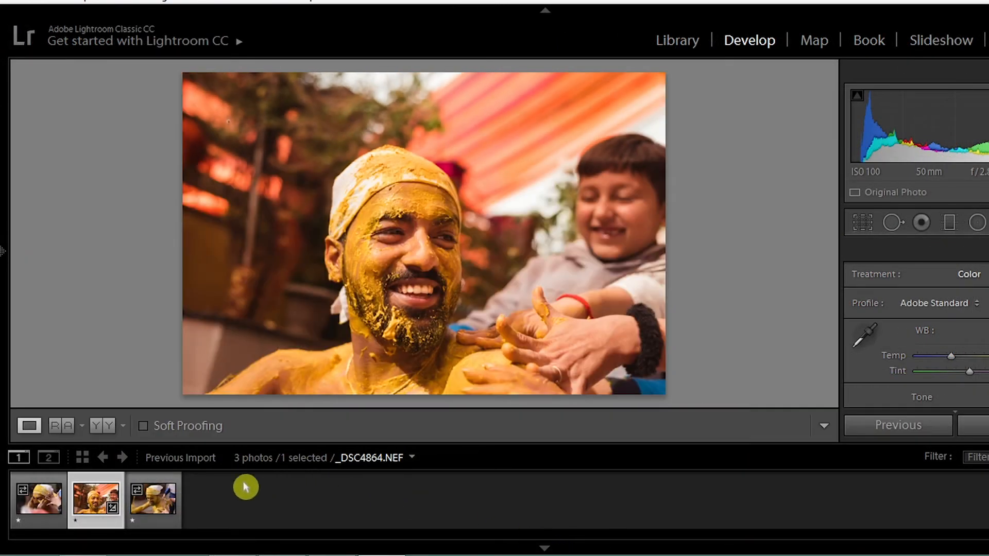
Step: Select all three imported photos and synchronize every develop setting from the edited portrait to the other two
left_click(167, 507, "ctrl")
left_click(38, 507, "ctrl")
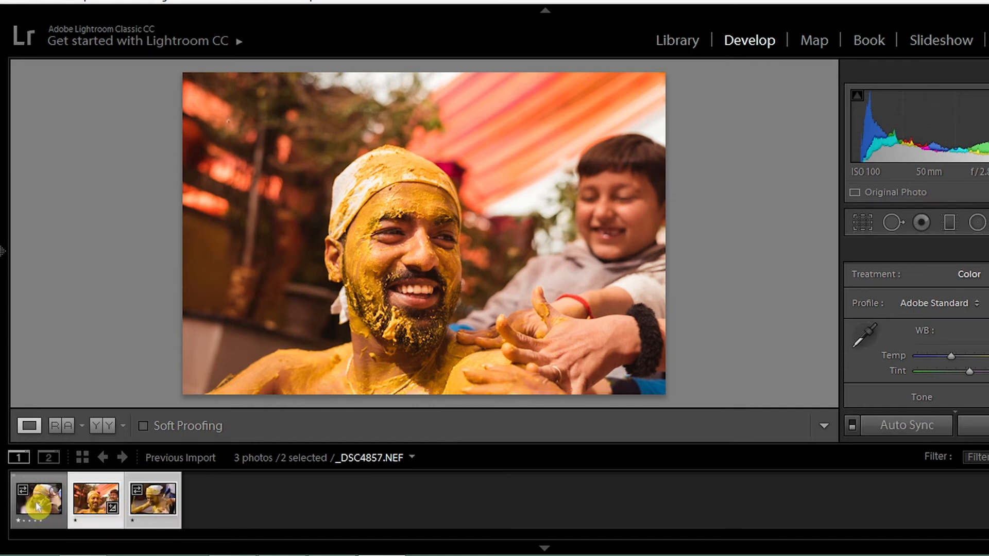
left_click(899, 434)
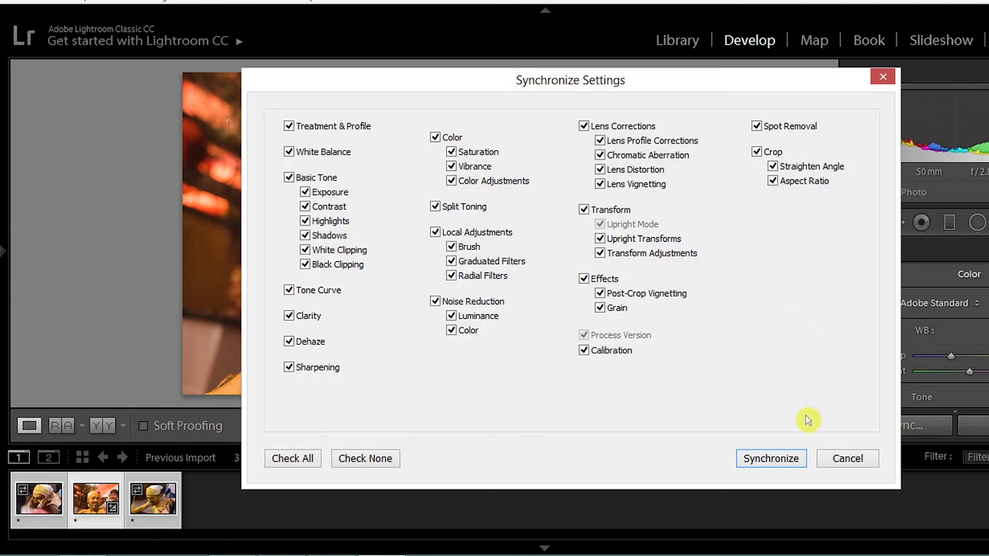
left_click(770, 459)
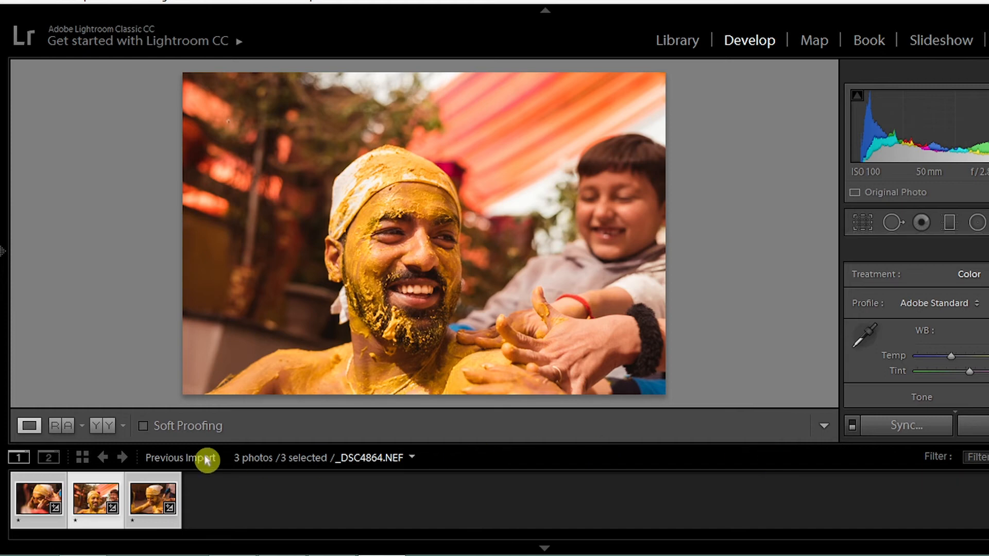
Step: Open the synced photo _DSC4857.NEF and compare its edited and unedited versions several times, ending on the edited one
left_click(36, 497)
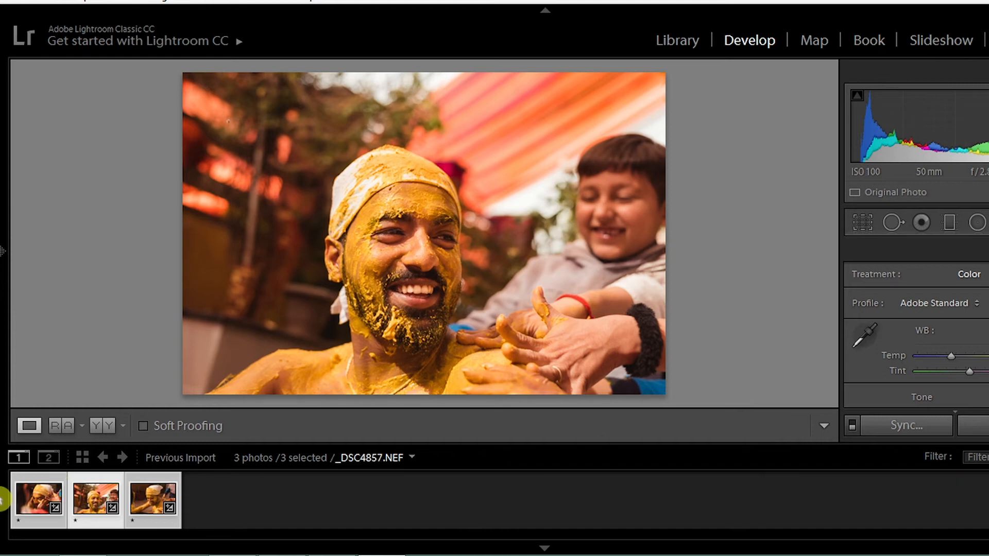
left_click(40, 506)
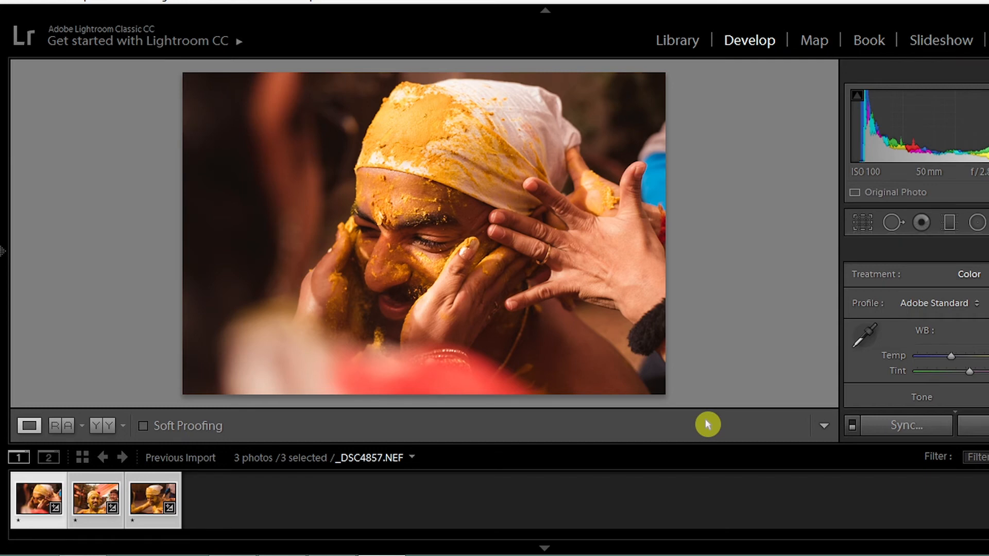
key("backslash")
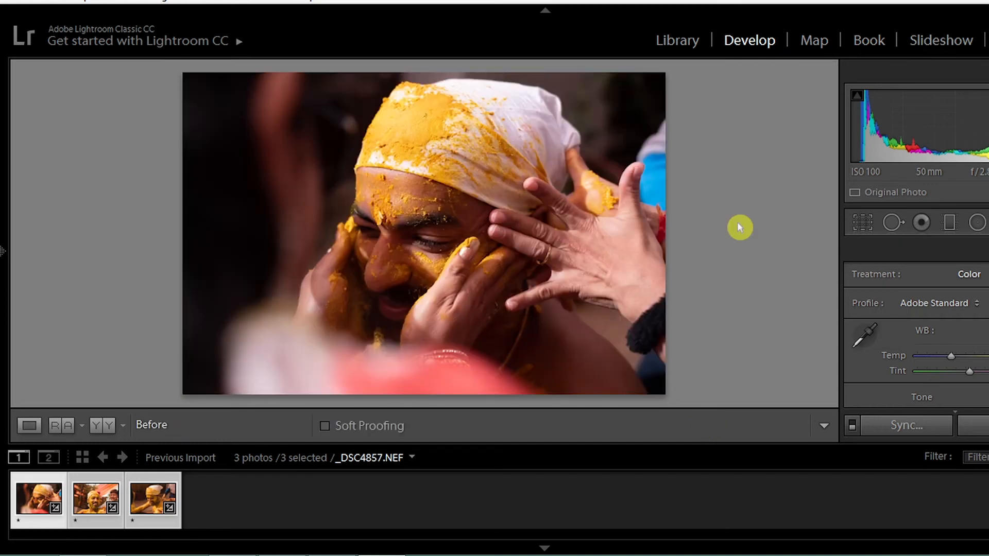
key("backslash")
key("backslash")
key("backslash")
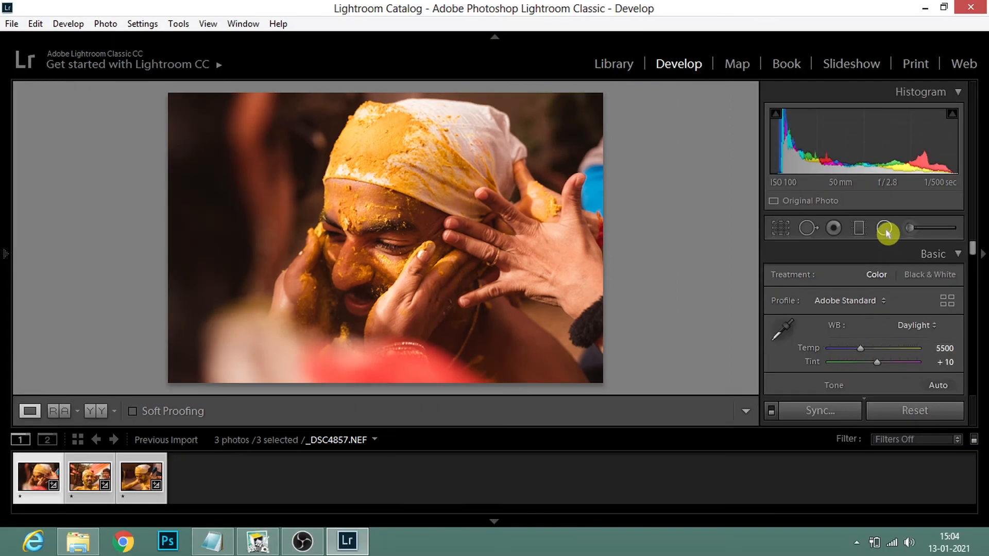
Step: Rotate, enlarge and reposition the synced radial filter to cover the man's face, and set its Exposure to 0.26
left_click(978, 223)
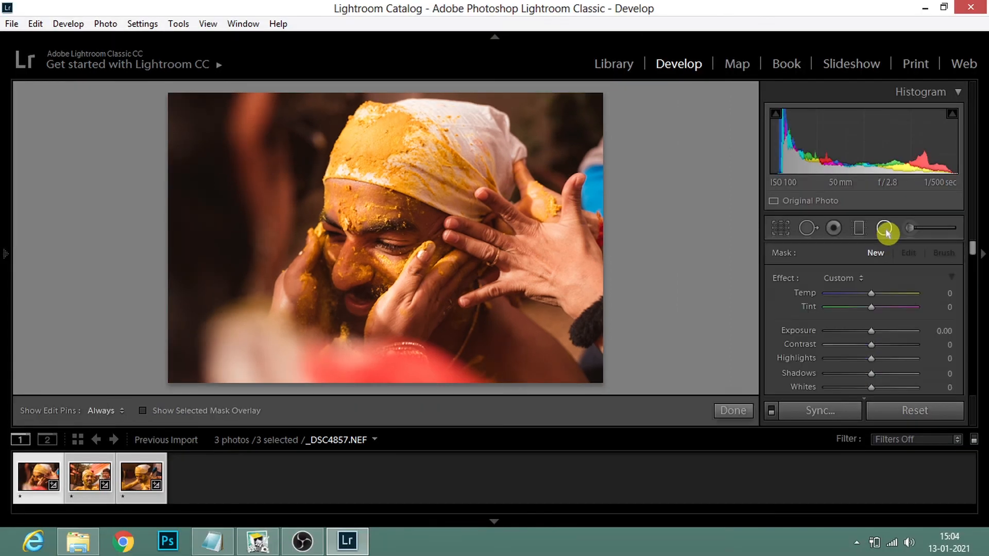
left_click(371, 263)
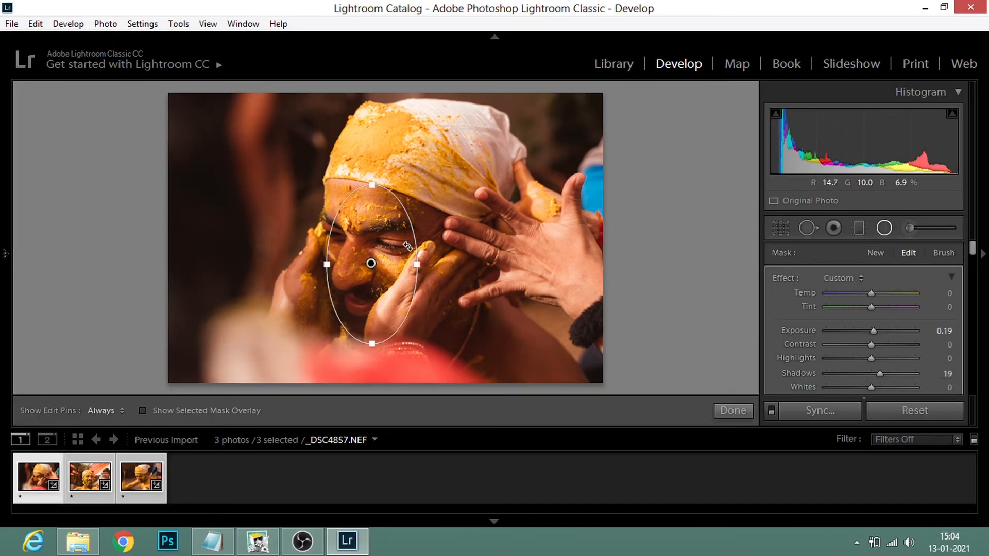
left_click_drag(401, 185, 425, 204)
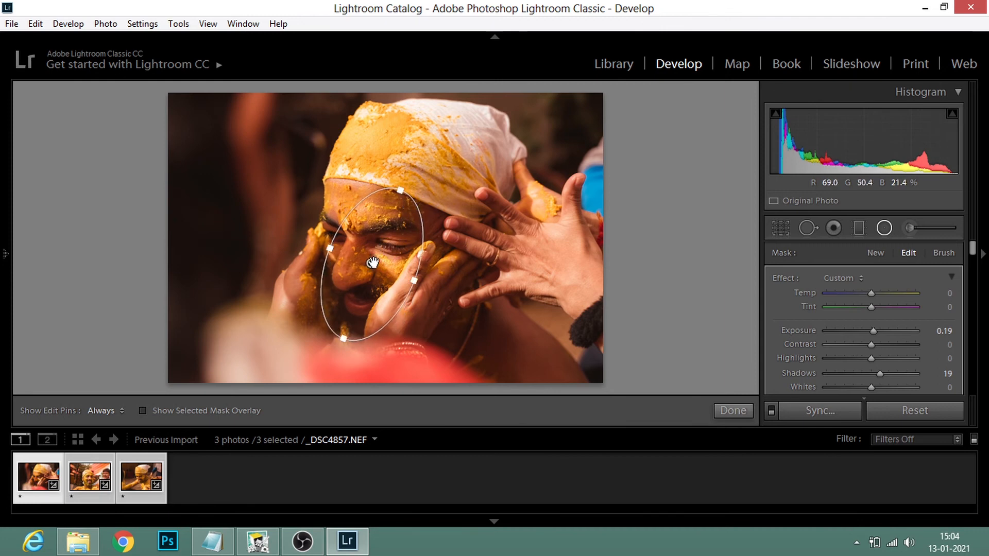
left_click_drag(371, 264, 355, 257)
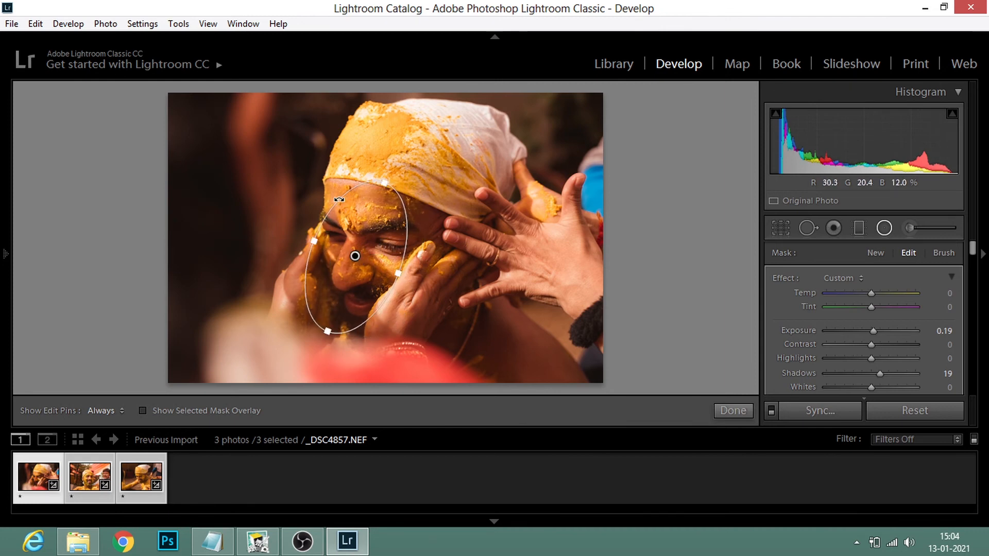
left_click_drag(383, 182, 392, 164)
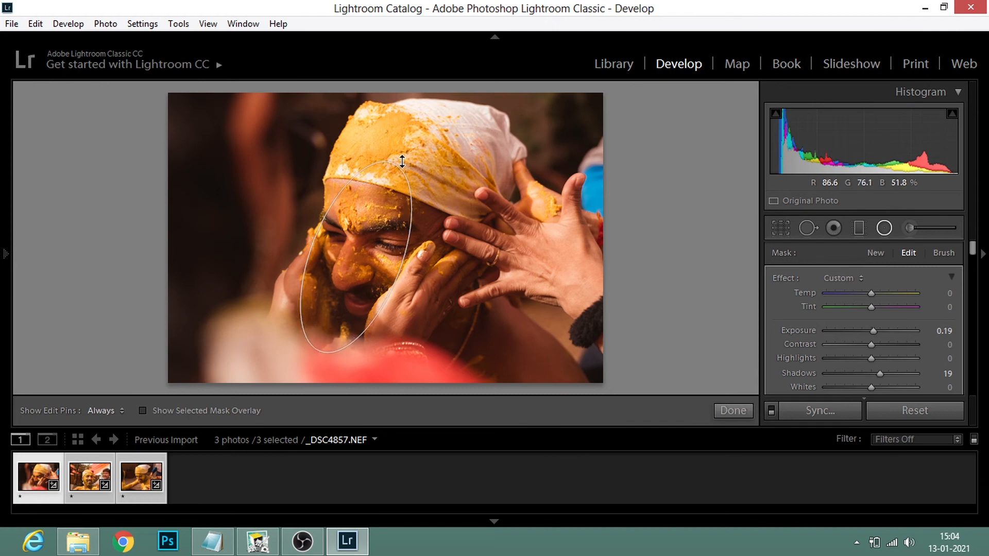
left_click_drag(400, 275, 446, 283)
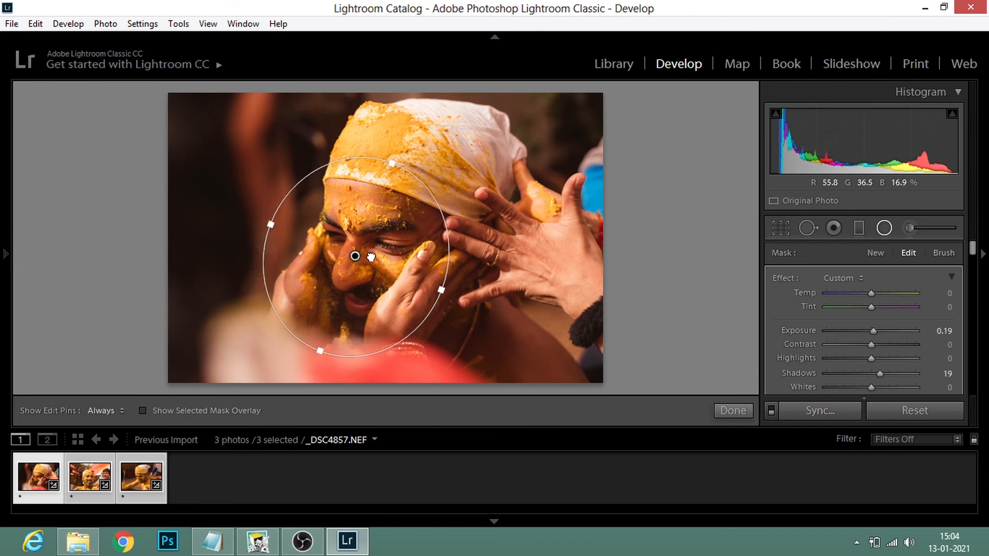
left_click_drag(371, 257, 396, 251)
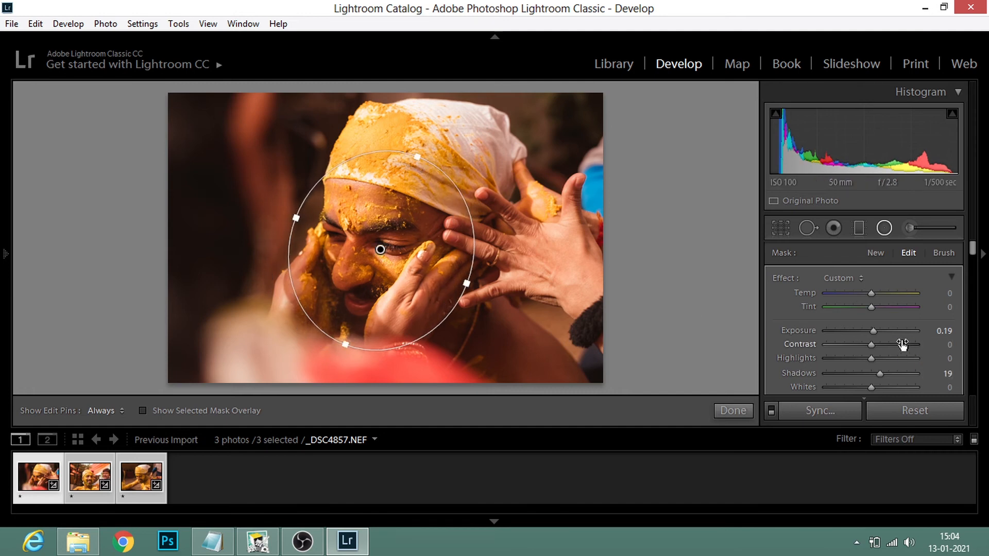
left_click_drag(893, 337, 885, 336)
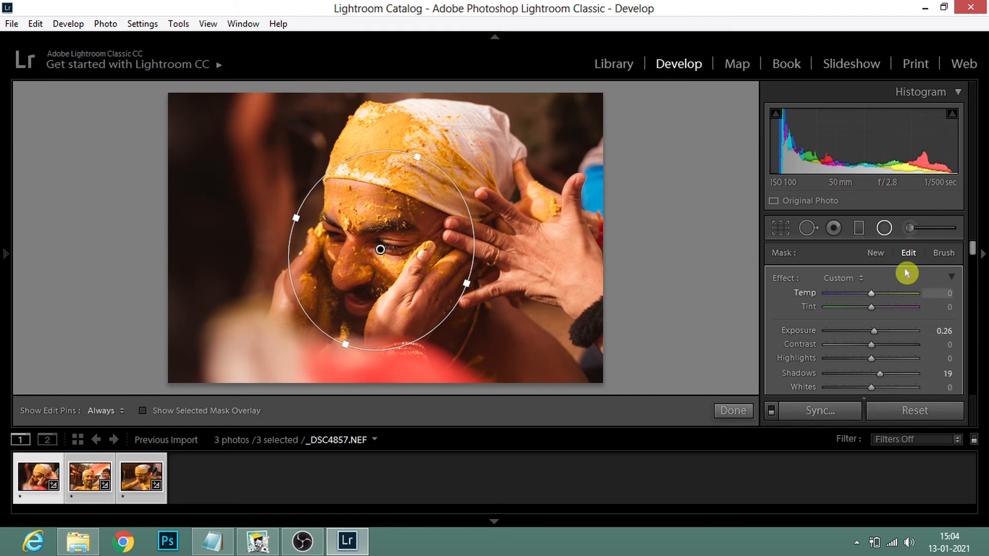
Step: Paint a new adjustment brush mask over the man's eyes, nose and mouth with the mask overlay shown
left_click(884, 228)
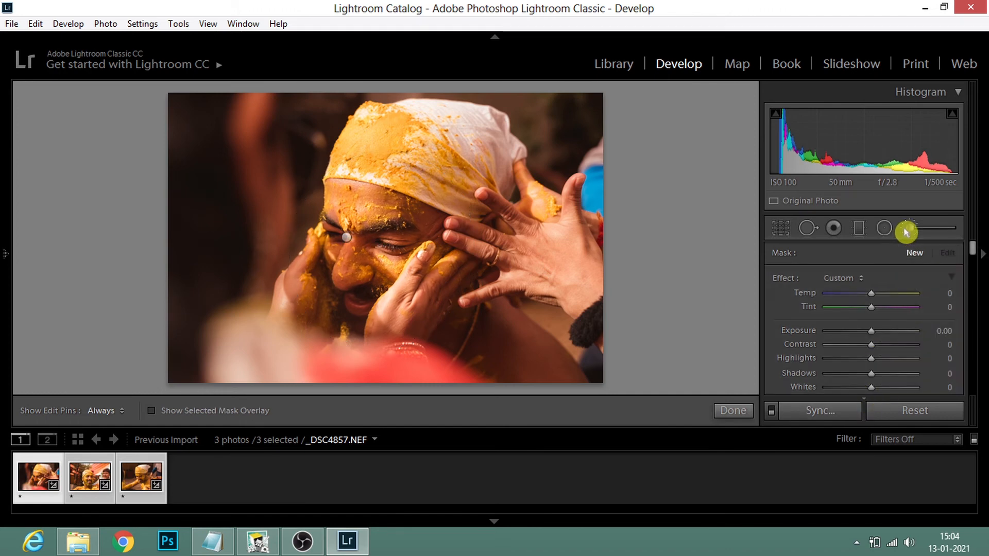
key("o")
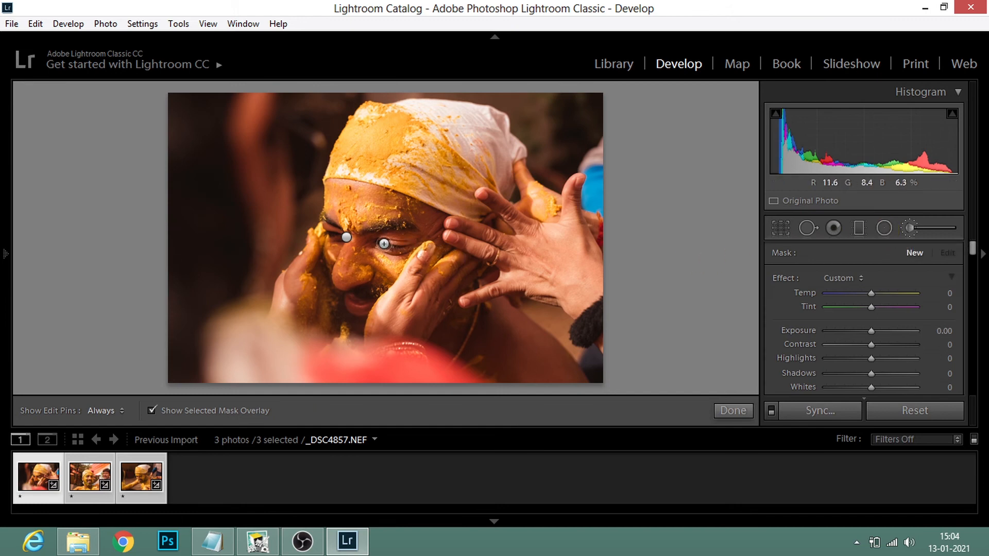
mouse_move(384, 244)
left_mouse_down()
mouse_move(420, 236)
mouse_move(396, 249)
left_mouse_up()
left_click_drag(327, 235, 338, 238)
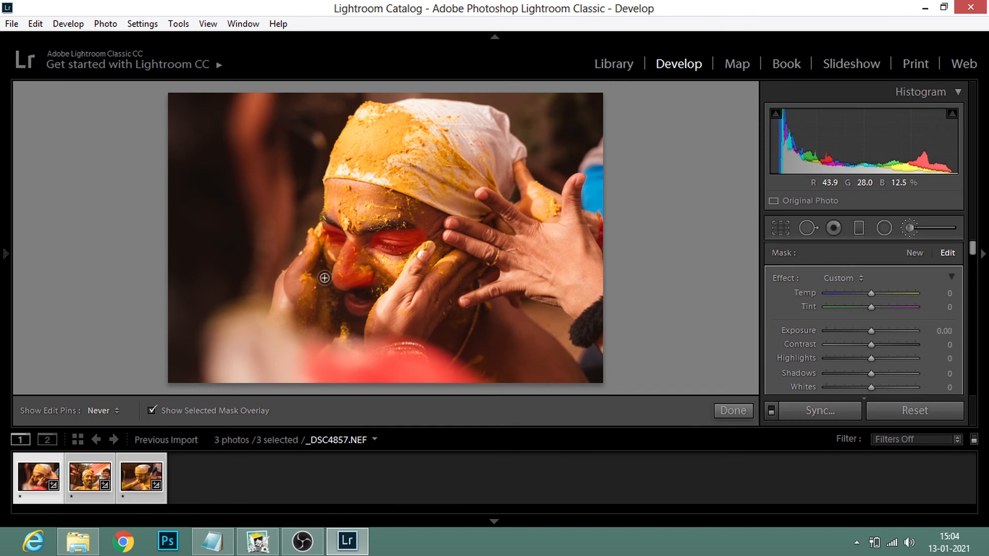
key("h")
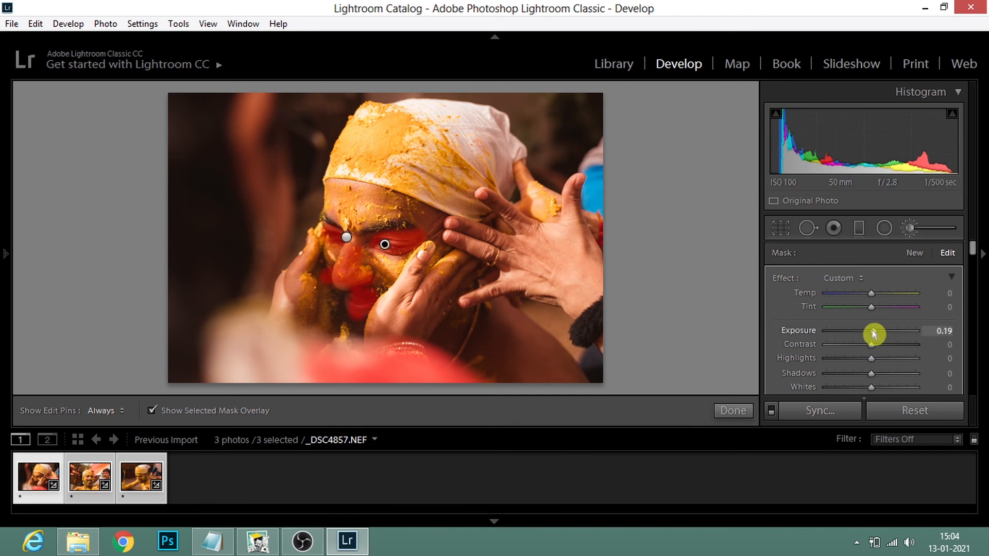
Step: Hide the mask overlay, set the brushed areas to Exposure 0, Highlights 11, Shadows 21 and Whites 8, and finish the brush adjustment
key("o")
scroll(968, 249, "down", 1)
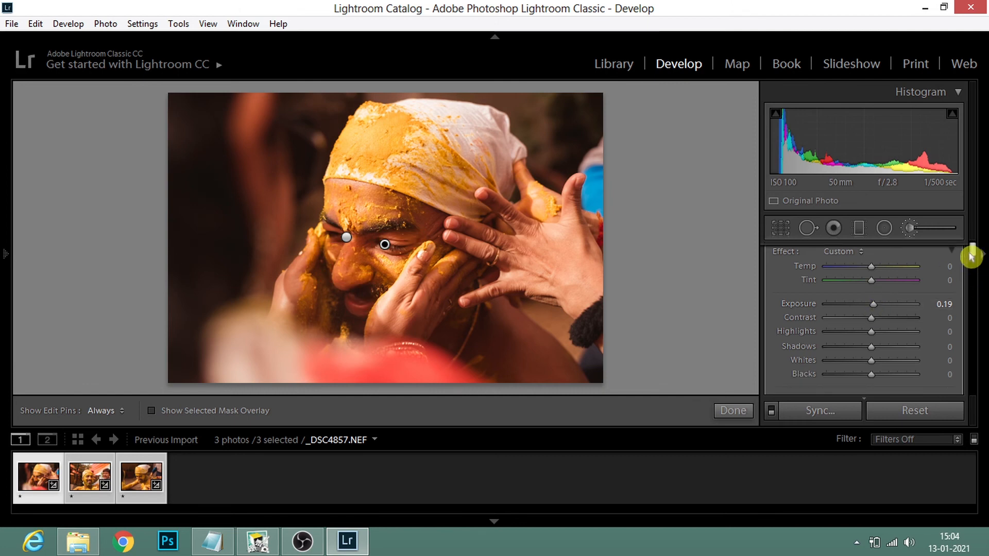
left_click_drag(872, 347, 883, 352)
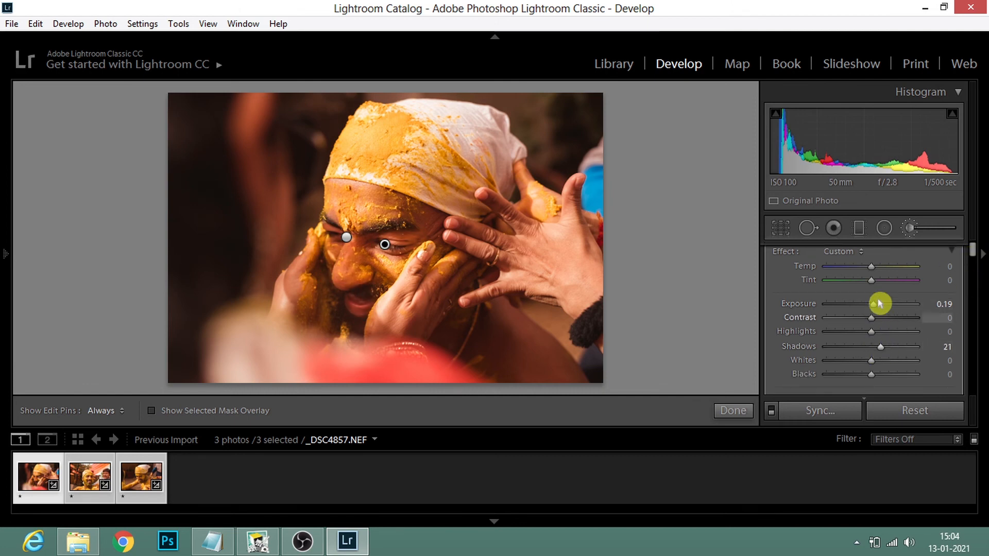
left_click_drag(873, 304, 872, 304)
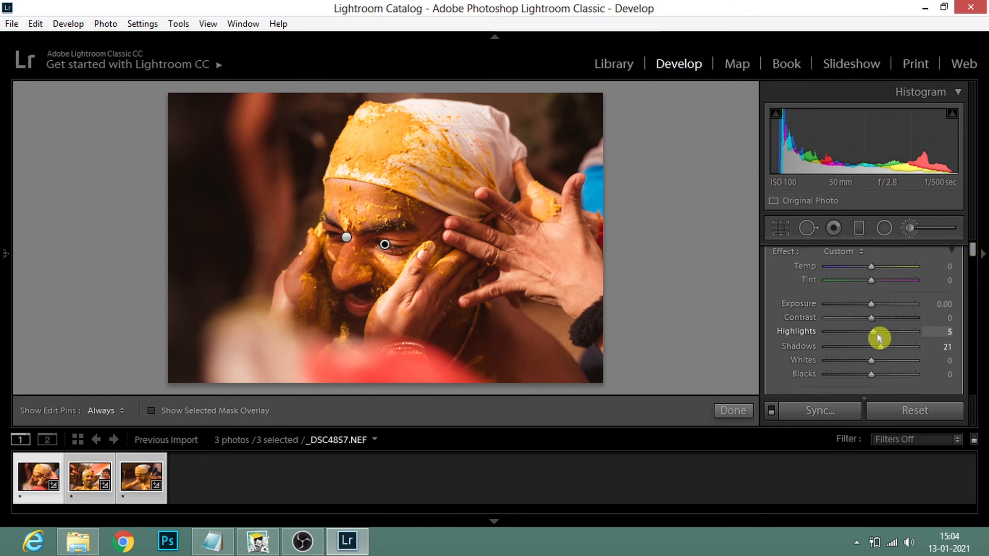
left_click_drag(879, 338, 876, 364)
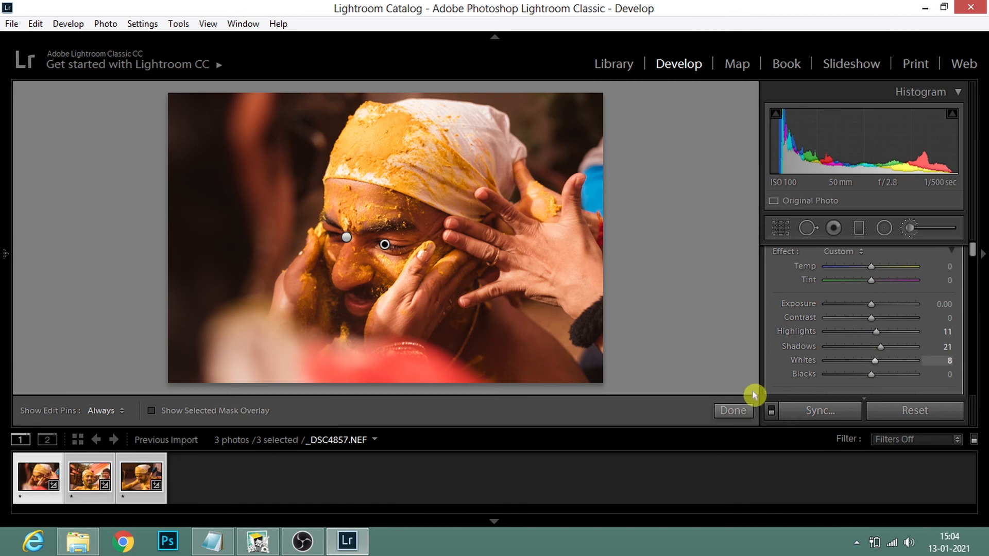
left_click(728, 410)
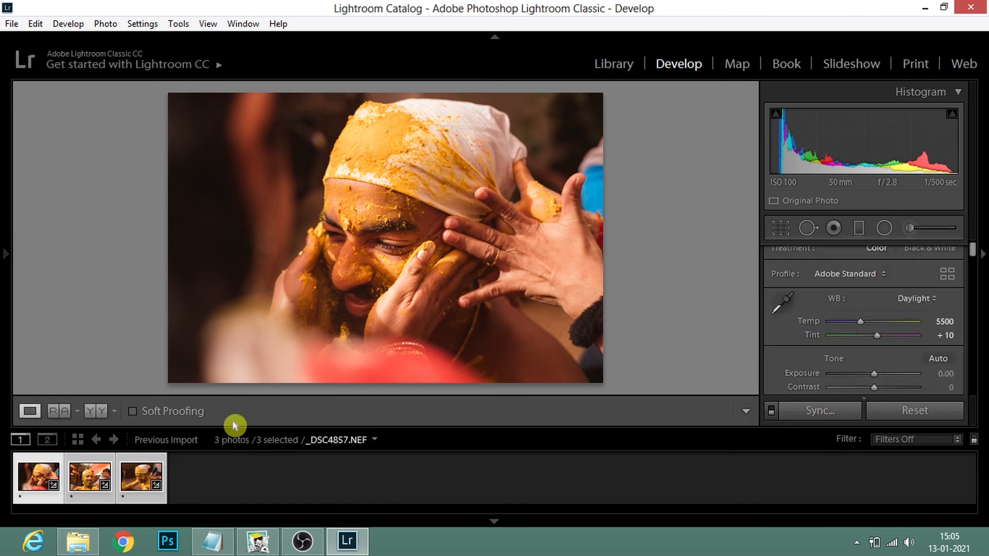
Step: Open _DSC4865.NEF, rotate, resize and move its radial filter onto the man's face, and set the filter's Exposure to 0.39
left_click(134, 479)
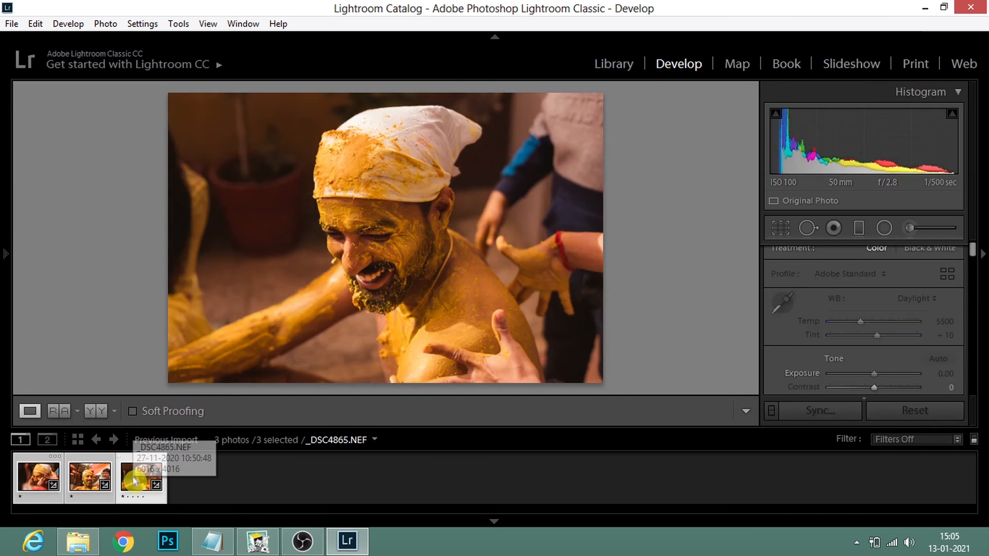
left_click(884, 229)
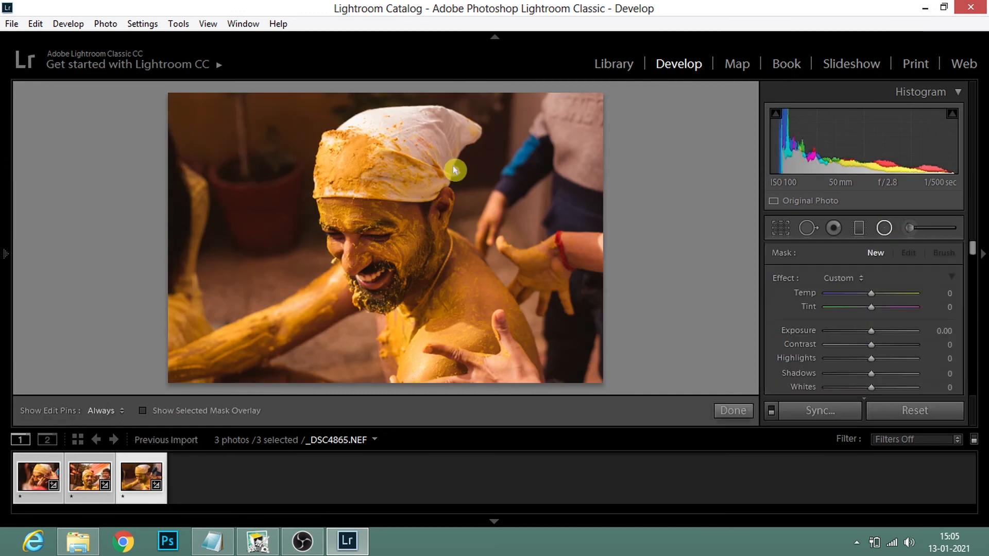
left_click(371, 263)
left_click_drag(415, 268, 401, 183)
left_click_drag(386, 265, 438, 212)
left_click_drag(369, 230, 381, 227)
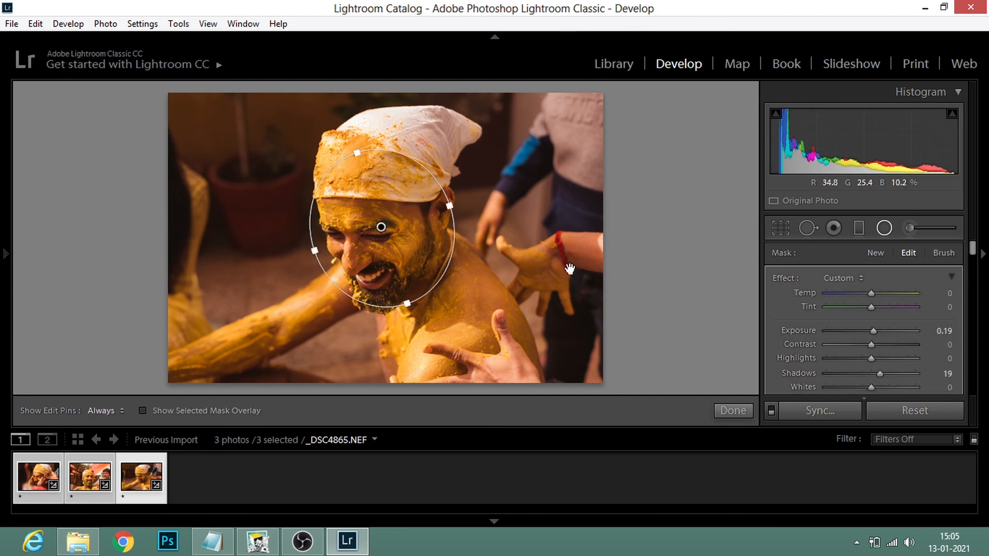
left_click_drag(875, 331, 876, 336)
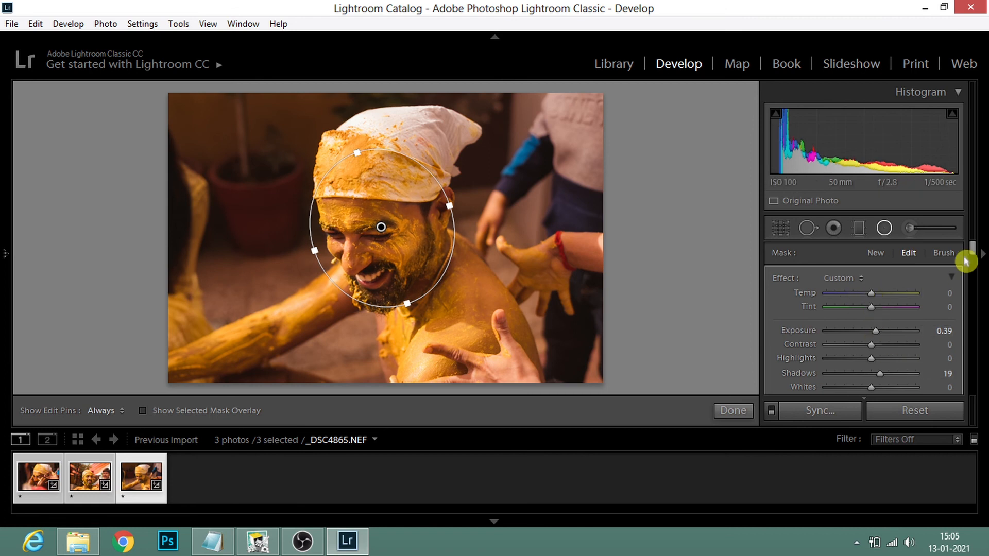
left_click_drag(973, 251, 974, 255)
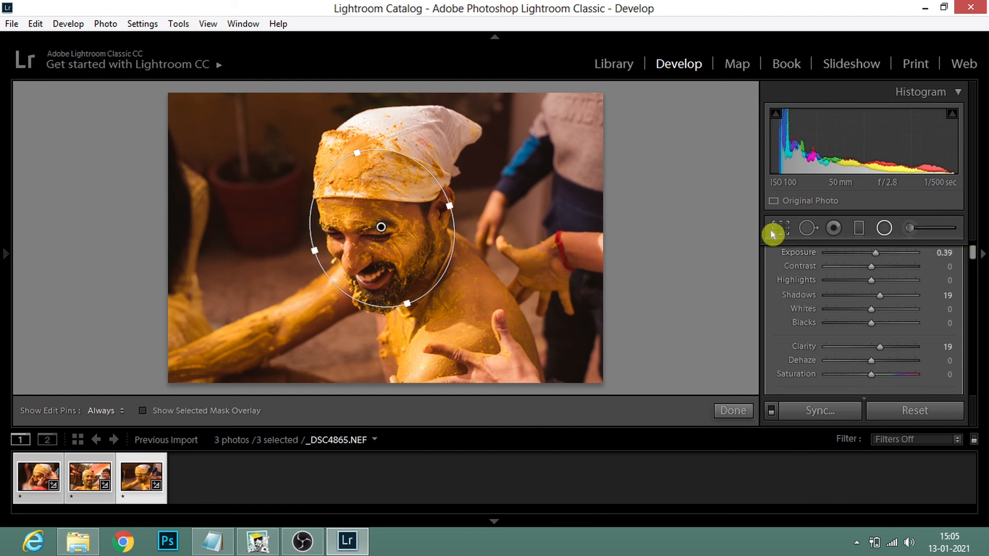
Step: Paint a new adjustment brush mask over the smiling man's eyes, nose and teeth
left_click(909, 228)
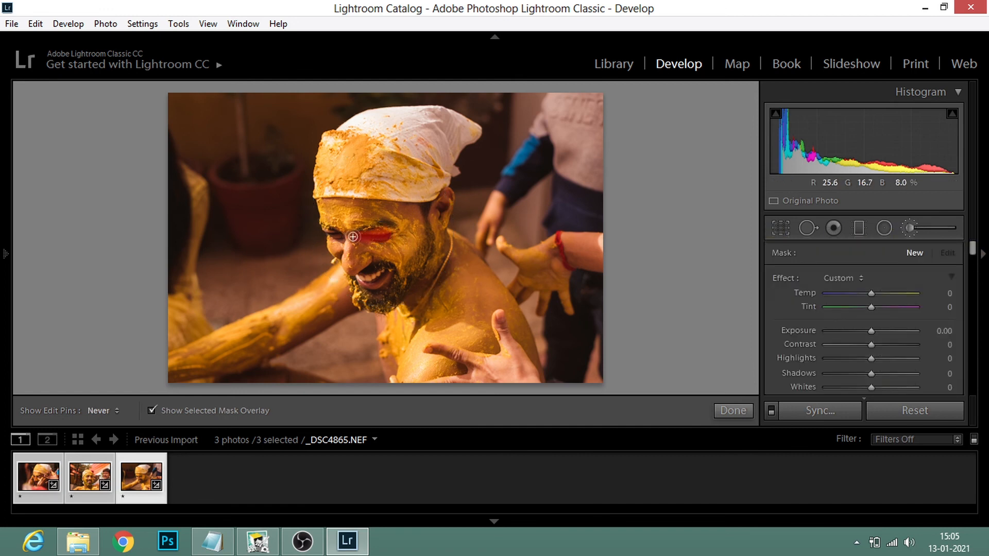
left_click_drag(360, 262, 357, 264)
left_click_drag(337, 237, 333, 239)
left_click_drag(378, 269, 380, 274)
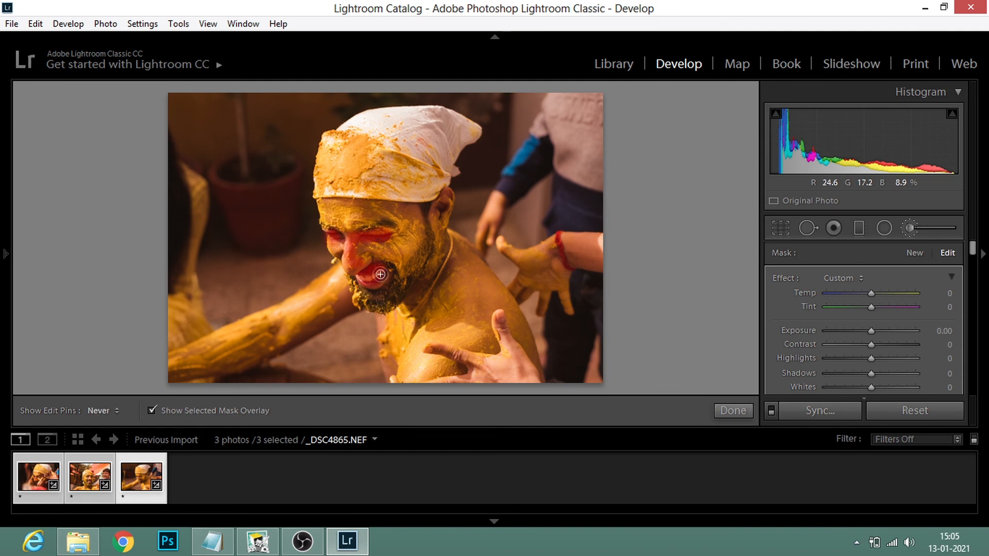
Step: Hide the mask overlay, set the brushed areas to Exposure 0.13, Highlights 5, Shadows 18 and Whites 11, and finish the brush adjustment
key("o")
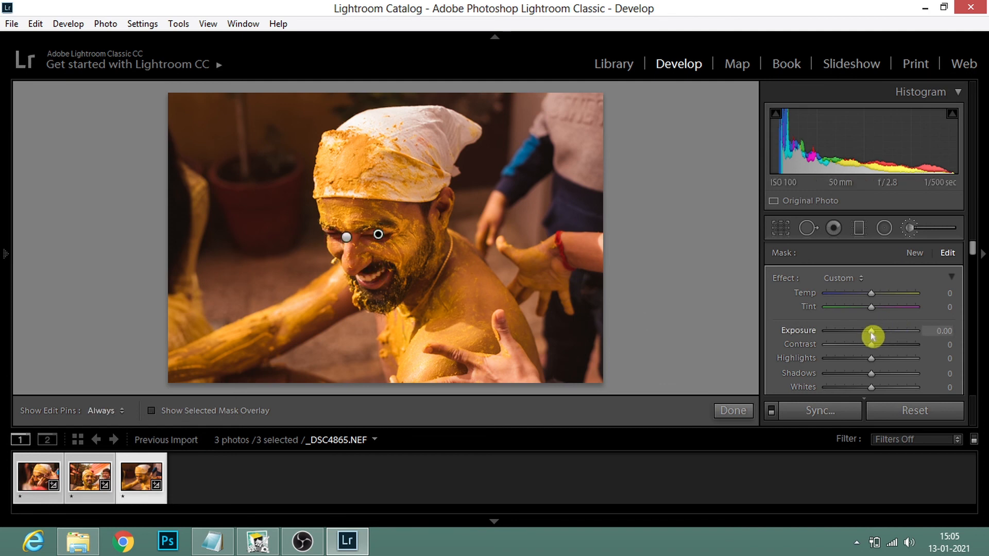
left_click_drag(872, 374, 882, 392)
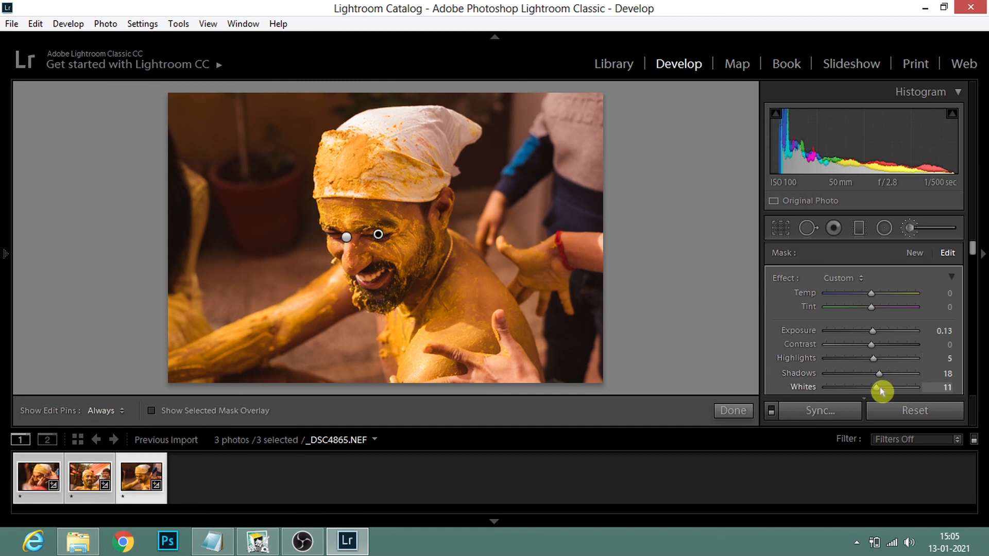
left_click(721, 411)
Step: Compare the edited _DSC4865.NEF with its unedited version
key("backslash")
key("backslash")
key("backslash")
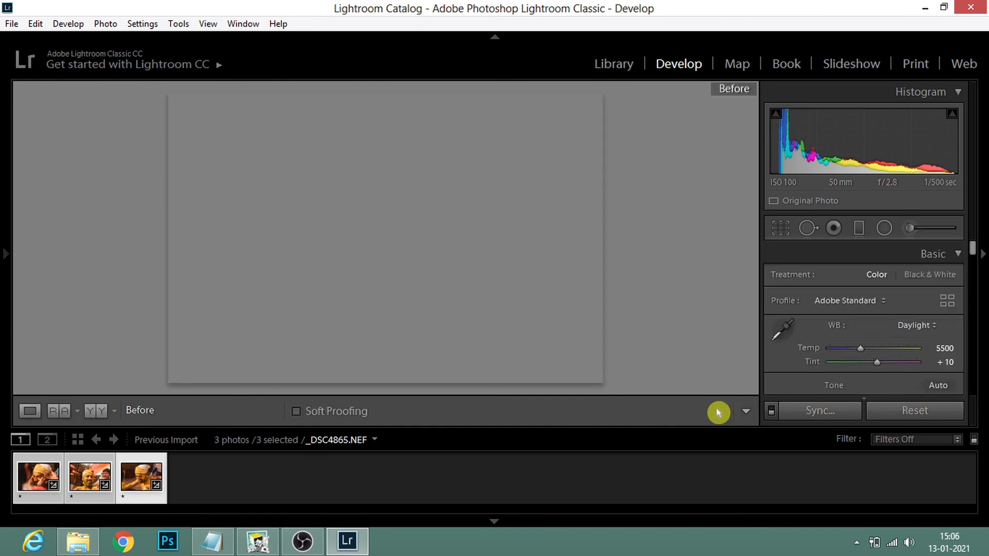